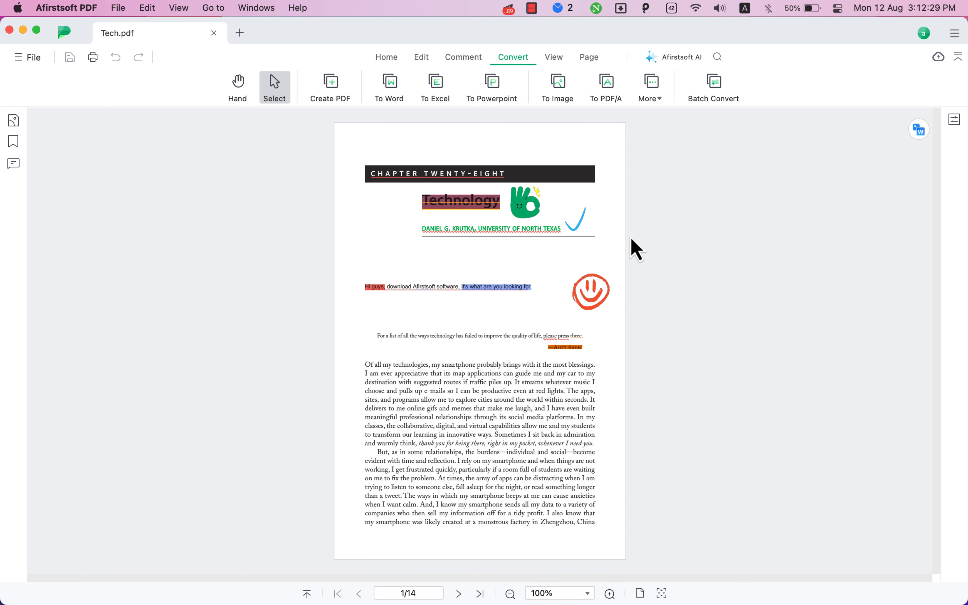
- Widen page 2's main text block to both page edges and lower its top edge in edit mode
{"action": "scroll", "coordinate": [631, 241], "scroll_direction": "down", "scroll_amount": 2}
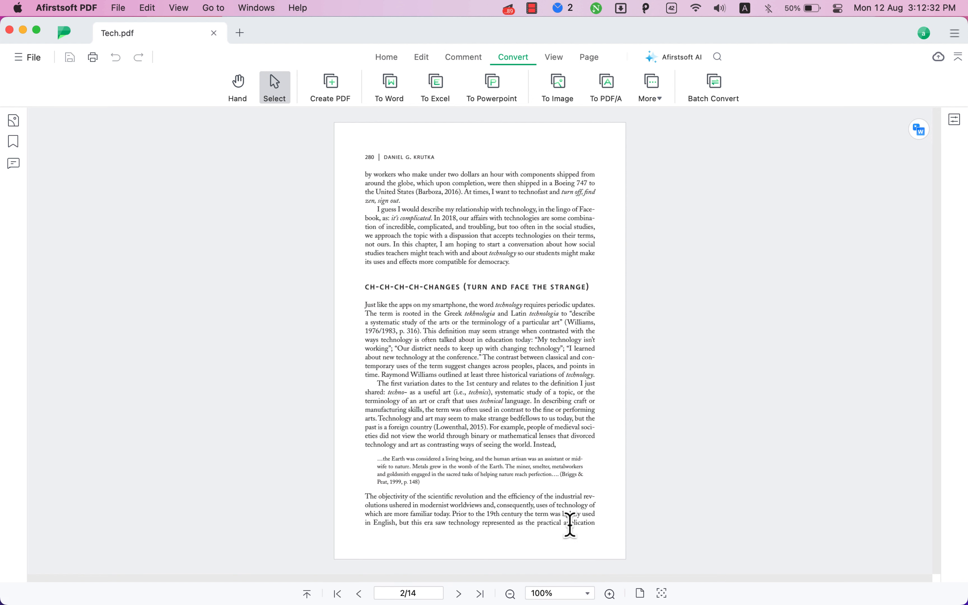
{"action": "left_click", "coordinate": [422, 57]}
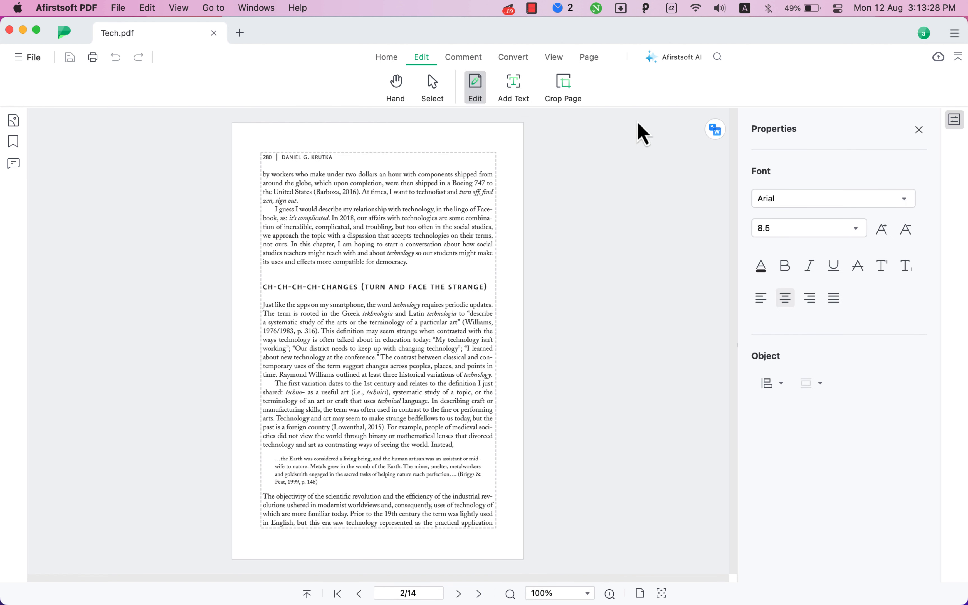
{"action": "left_click", "coordinate": [958, 120]}
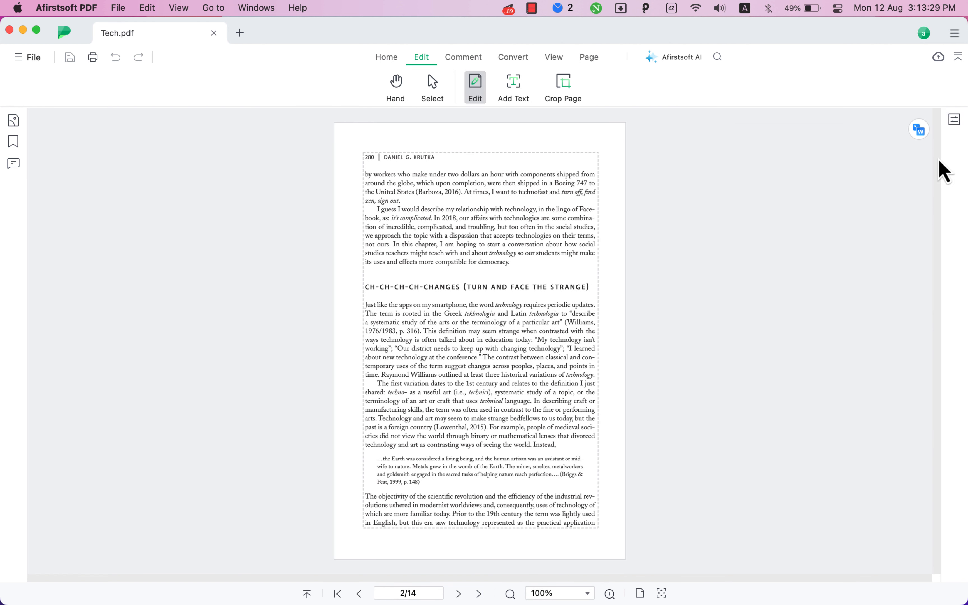
{"action": "left_click", "coordinate": [364, 486]}
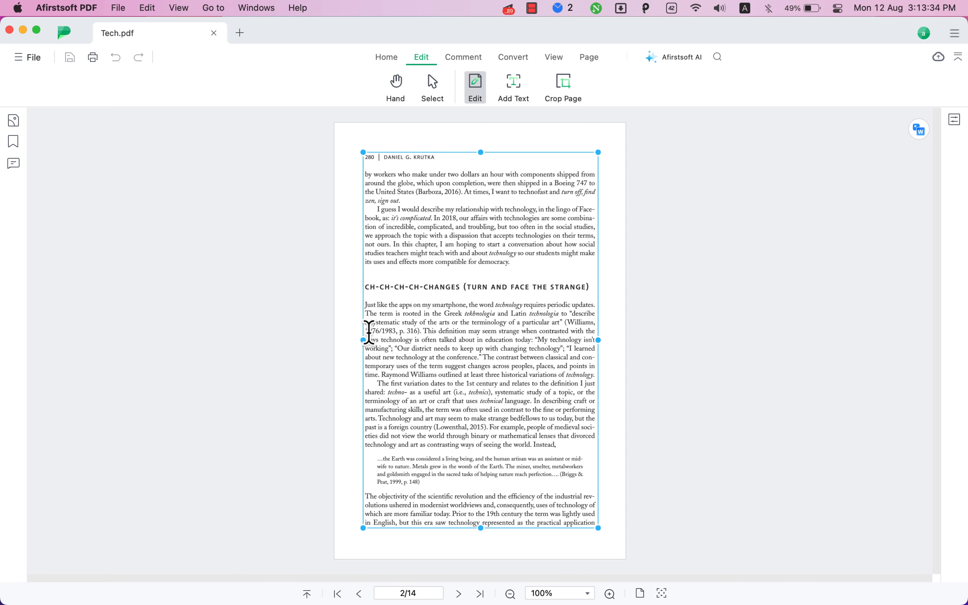
{"action": "left_click_drag", "start_coordinate": [364, 338], "coordinate": [337, 308]}
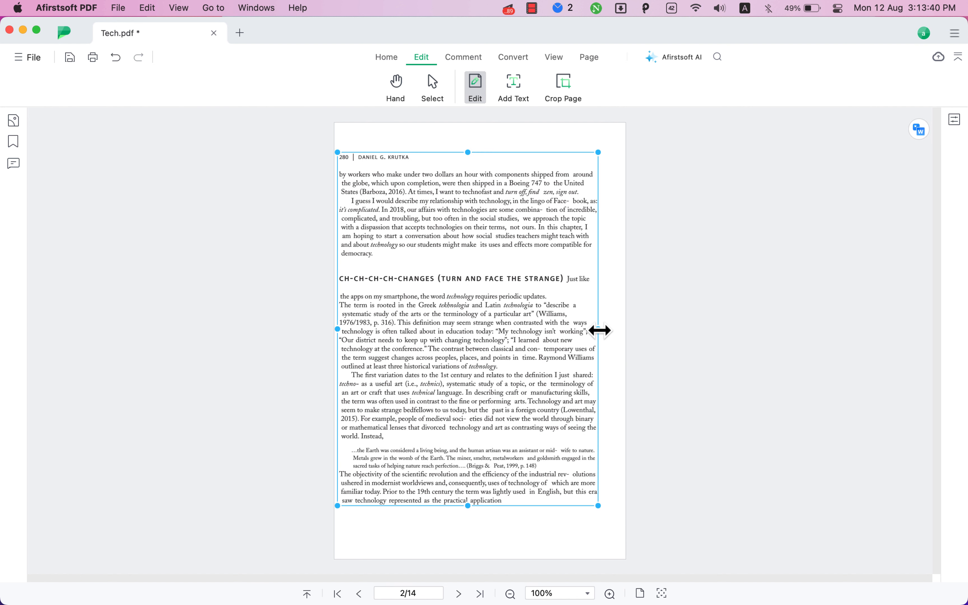
{"action": "left_click_drag", "start_coordinate": [599, 331], "coordinate": [624, 334]}
{"action": "left_click_drag", "start_coordinate": [479, 149], "coordinate": [479, 197]}
{"action": "left_click", "coordinate": [544, 173]}
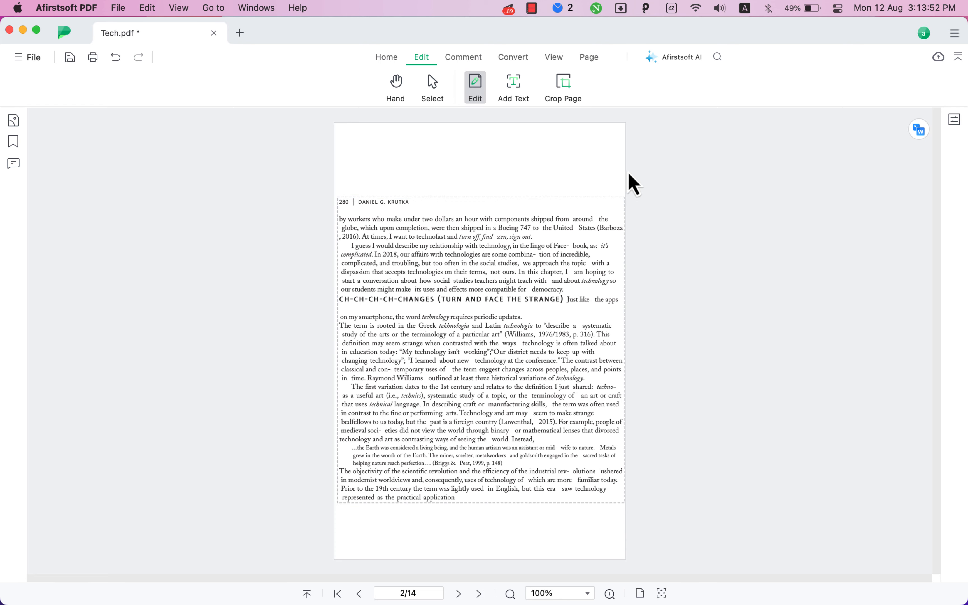
{"action": "left_click", "coordinate": [504, 207]}
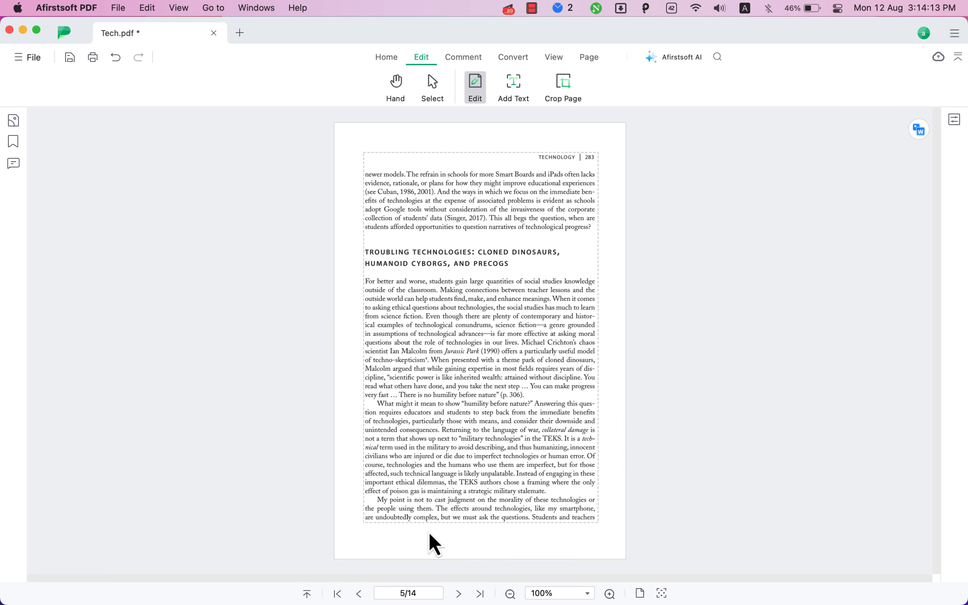
- Delete the blank page 2 from the document
{"action": "scroll", "coordinate": [434, 543], "scroll_direction": "down", "scroll_amount": 5}
{"action": "scroll", "coordinate": [433, 542], "scroll_direction": "up", "scroll_amount": 3}
{"action": "scroll", "coordinate": [434, 543], "scroll_direction": "up", "scroll_amount": 5}
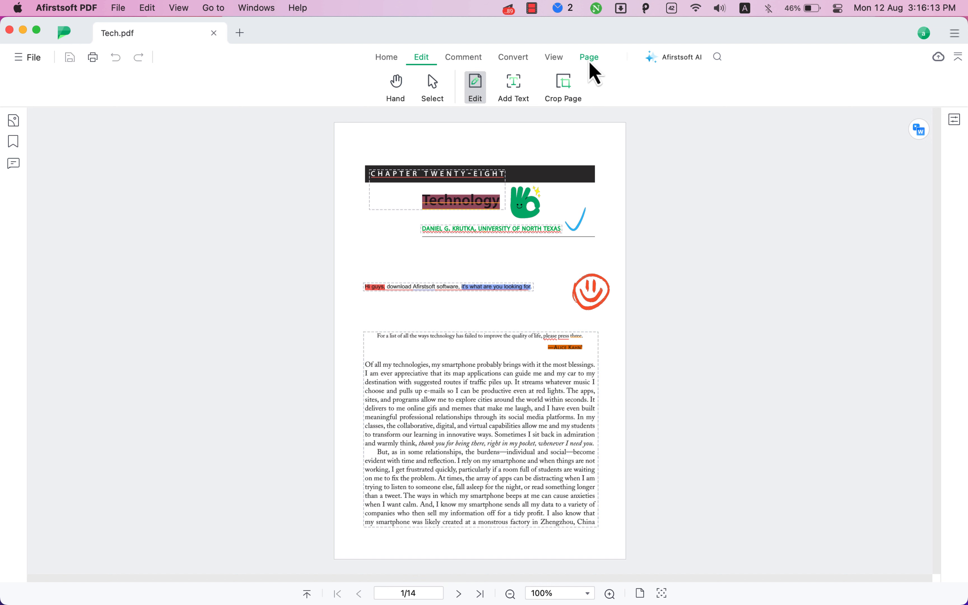
{"action": "left_click", "coordinate": [591, 59]}
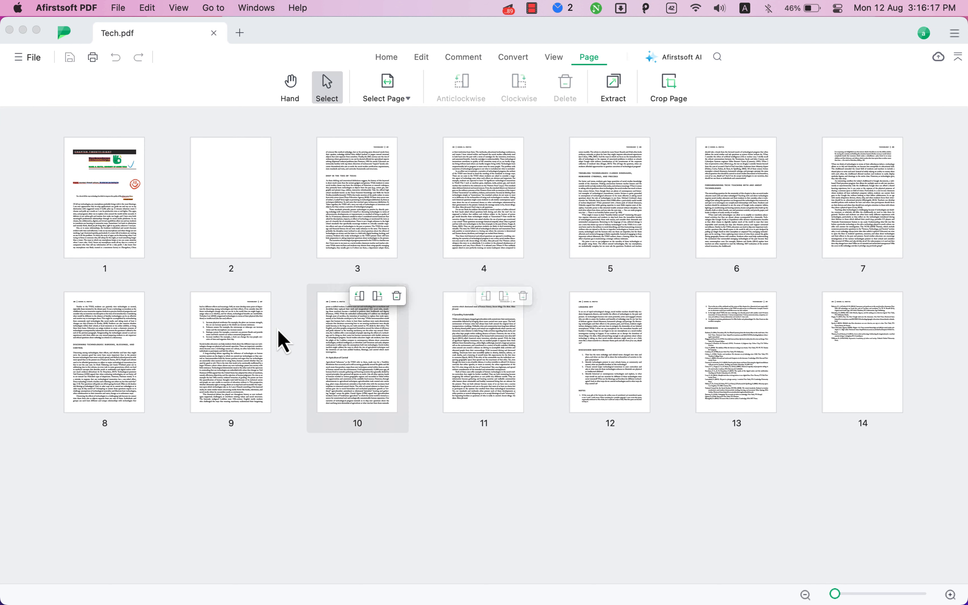
{"action": "mouse_move", "coordinate": [236, 225]}
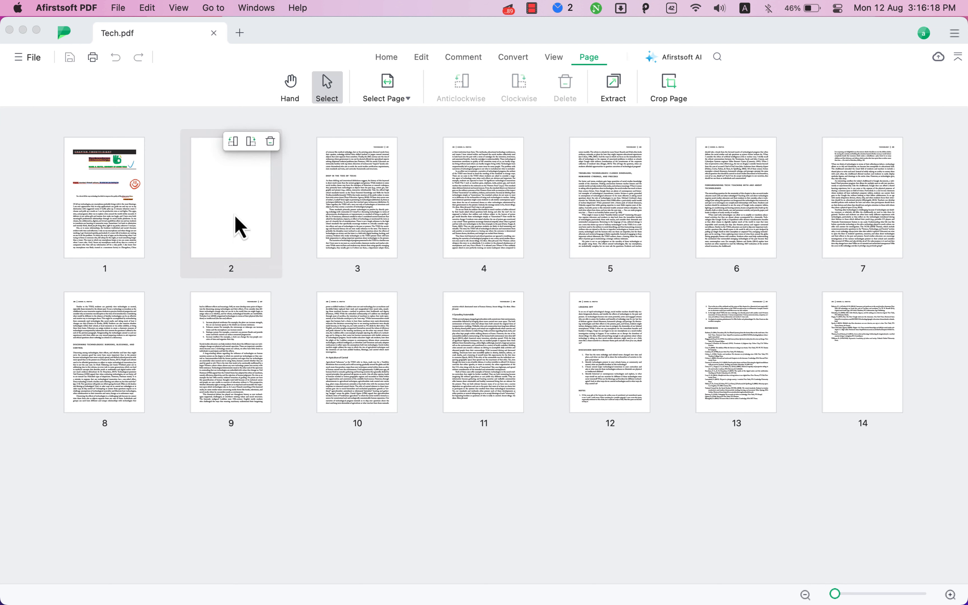
{"action": "left_click", "coordinate": [270, 142]}
{"action": "left_click", "coordinate": [600, 347]}
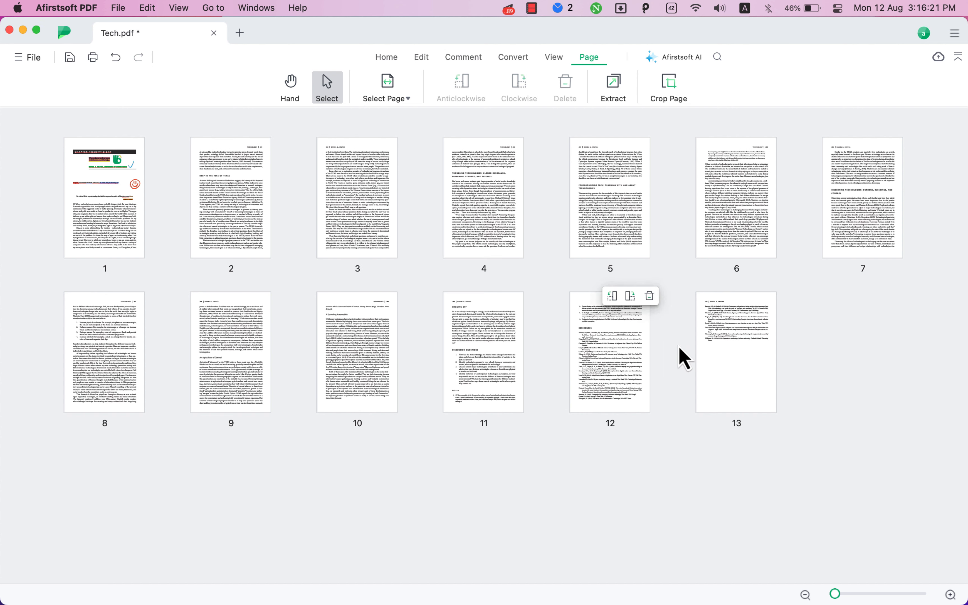
- Delete the document's last page, page 13
{"action": "left_click", "coordinate": [715, 374]}
{"action": "left_click", "coordinate": [777, 298]}
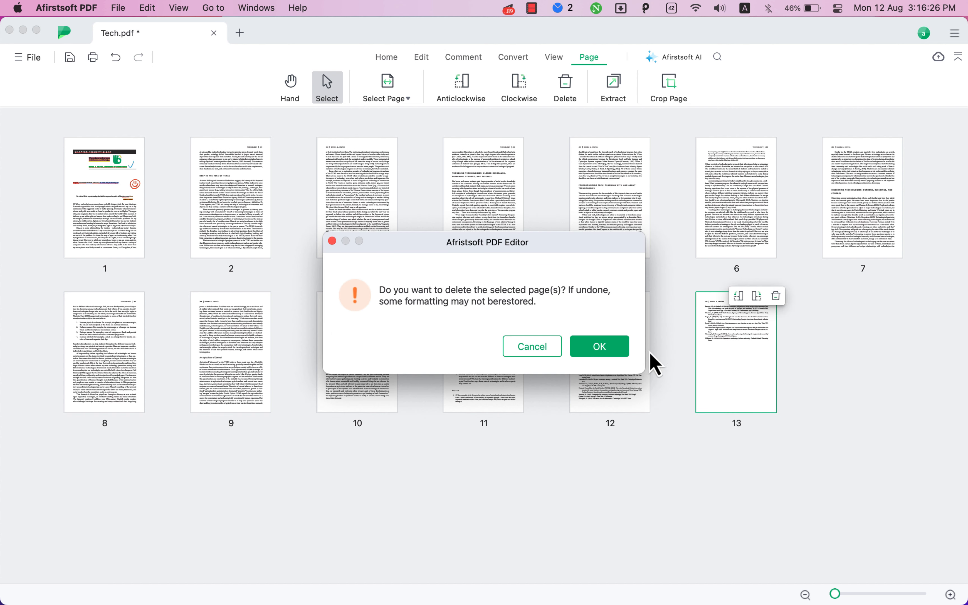
{"action": "left_click", "coordinate": [602, 347]}
- Return to the normal page view and save Tech.pdf
{"action": "left_click", "coordinate": [390, 60]}
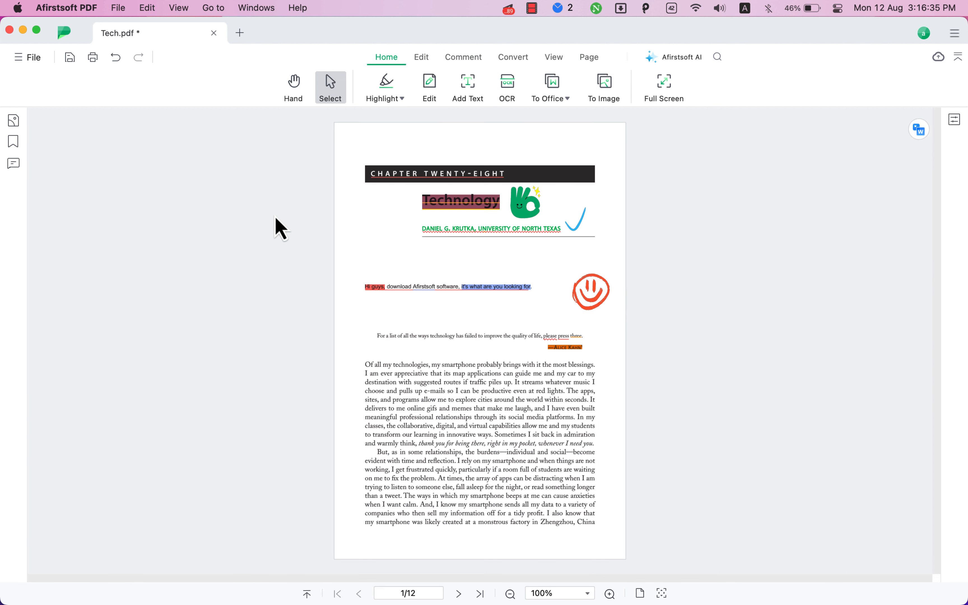
{"action": "left_click", "coordinate": [120, 9]}
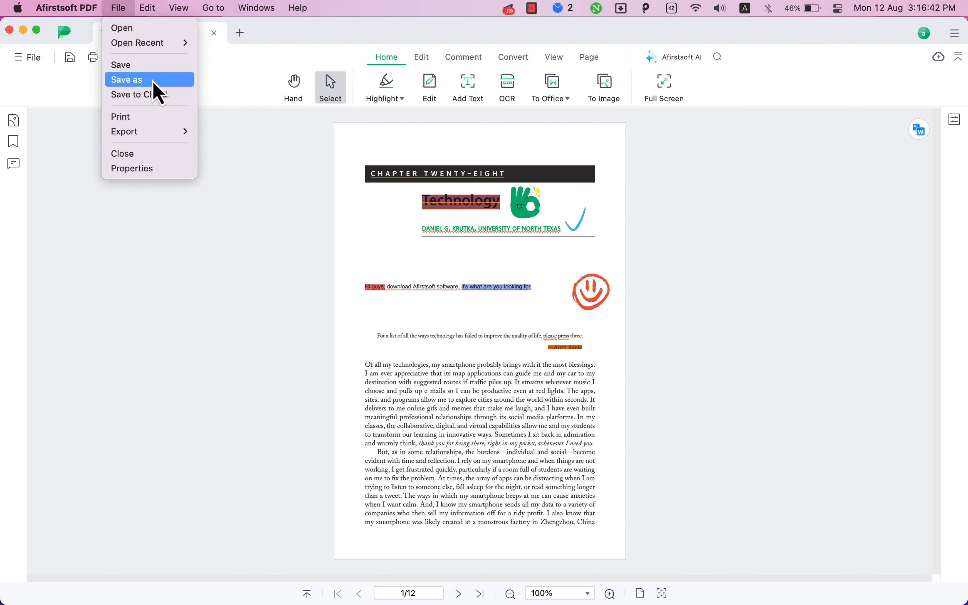
{"action": "left_click", "coordinate": [156, 69]}
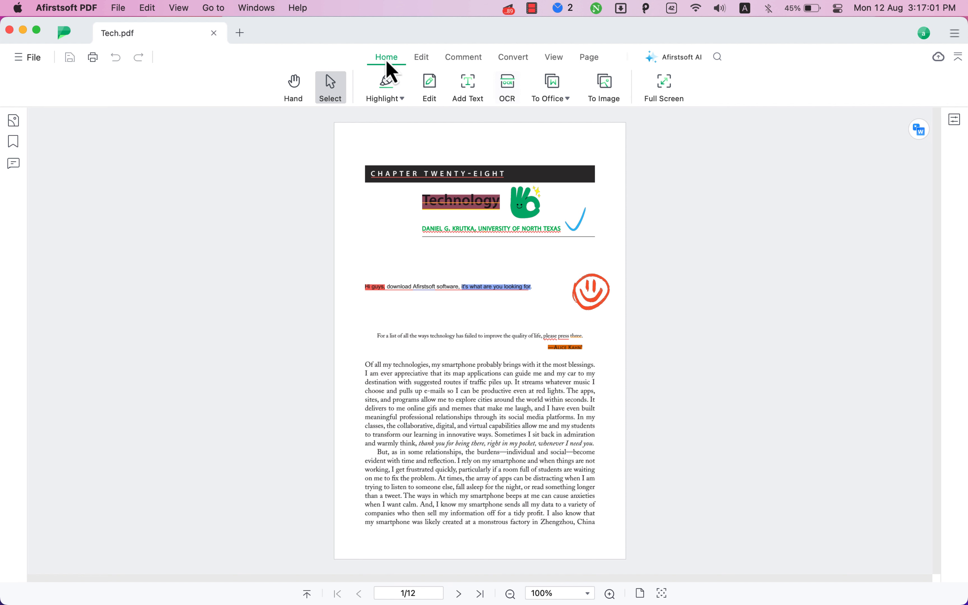
- Download the OCR component needed for text recognition
{"action": "left_click", "coordinate": [508, 86]}
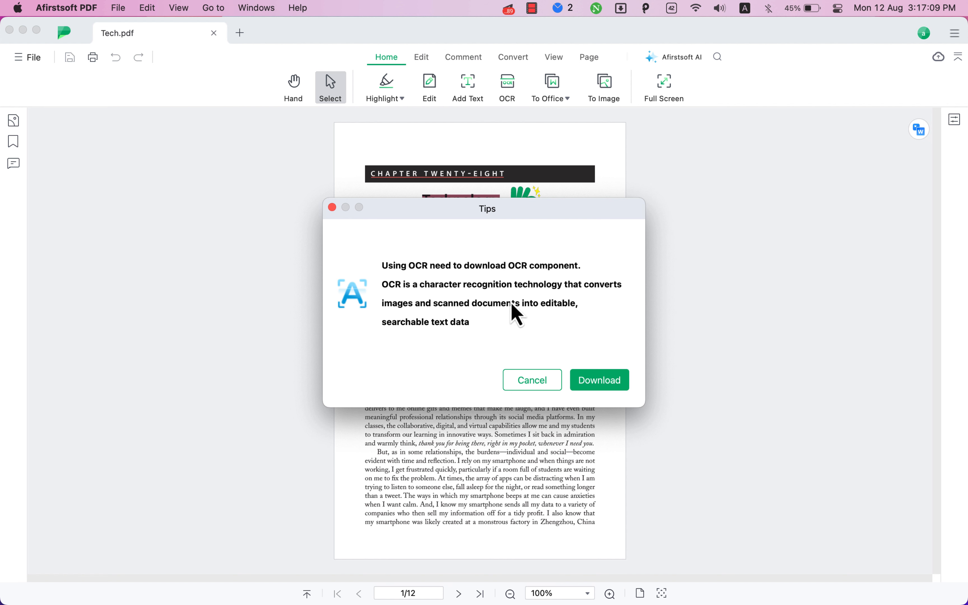
{"action": "left_click", "coordinate": [607, 381]}
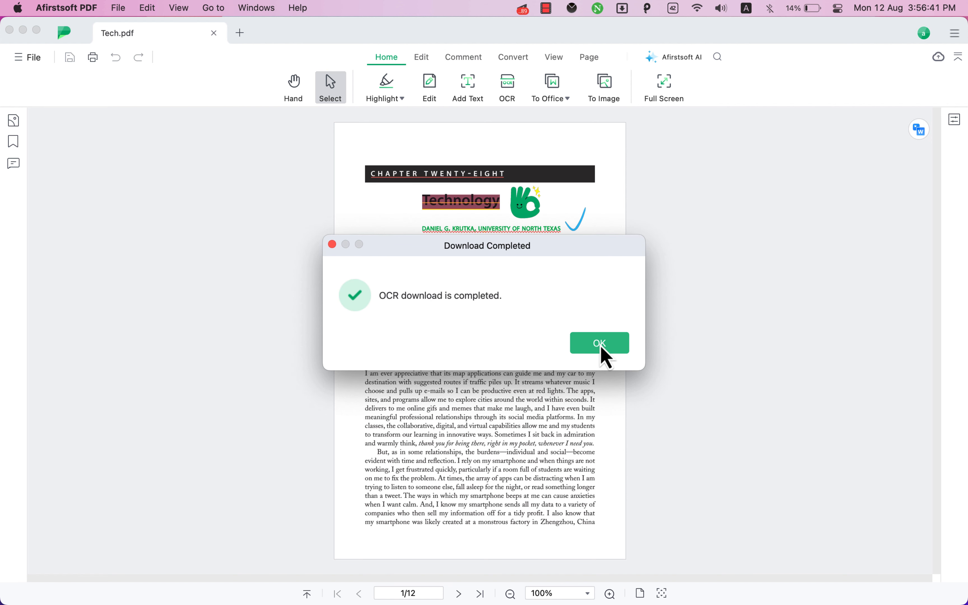
{"action": "left_click", "coordinate": [600, 344]}
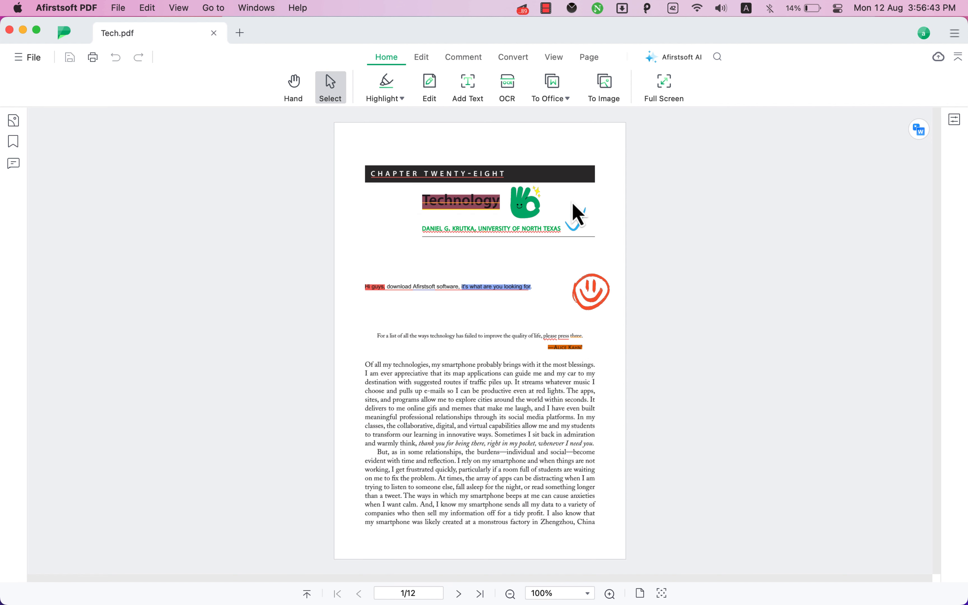
- Perform OCR on the current page with scan to editable text and English as the recognition language
{"action": "left_click", "coordinate": [510, 92]}
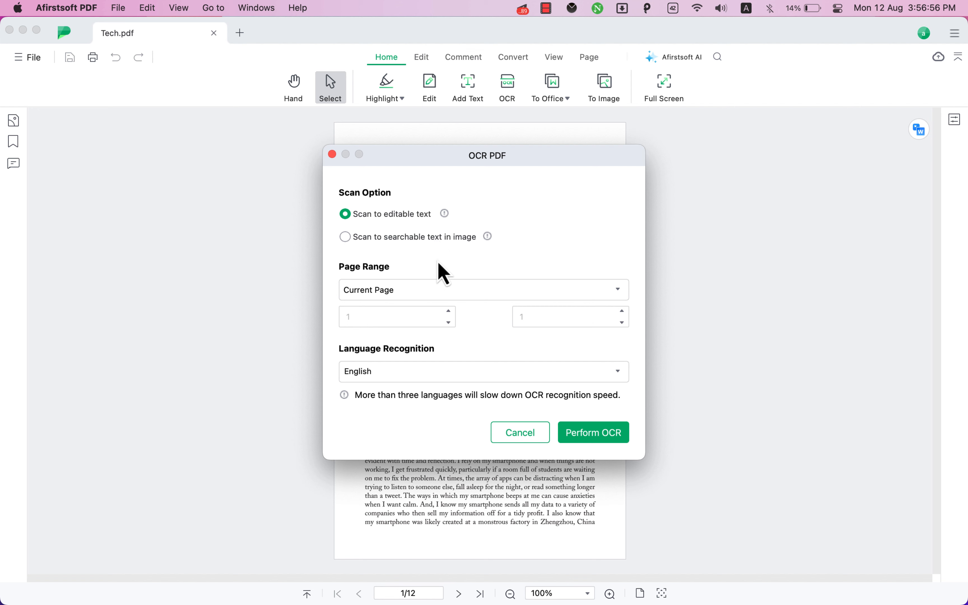
{"action": "left_click", "coordinate": [448, 289]}
{"action": "left_click", "coordinate": [438, 304]}
{"action": "left_click", "coordinate": [420, 294]}
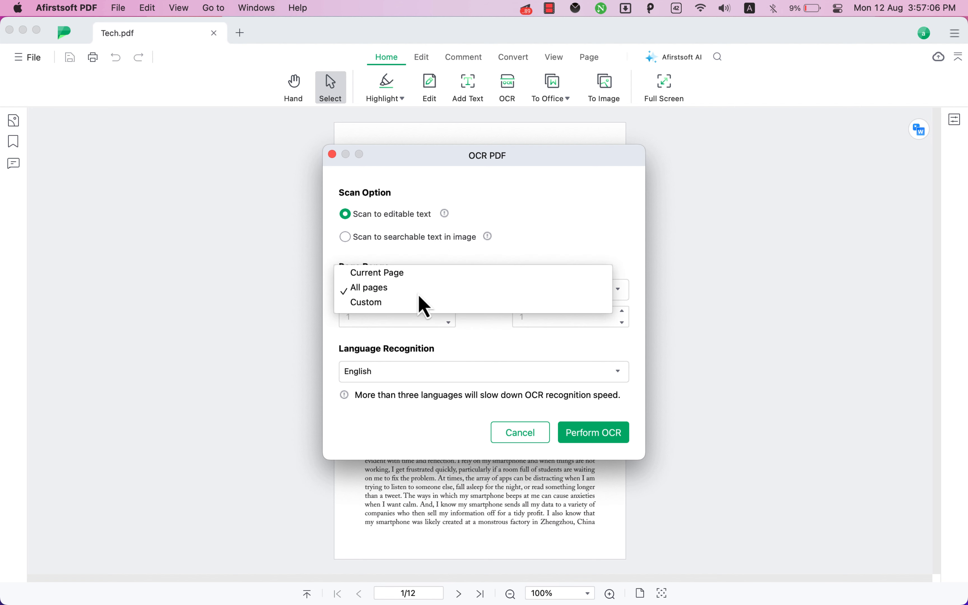
{"action": "left_click", "coordinate": [415, 274]}
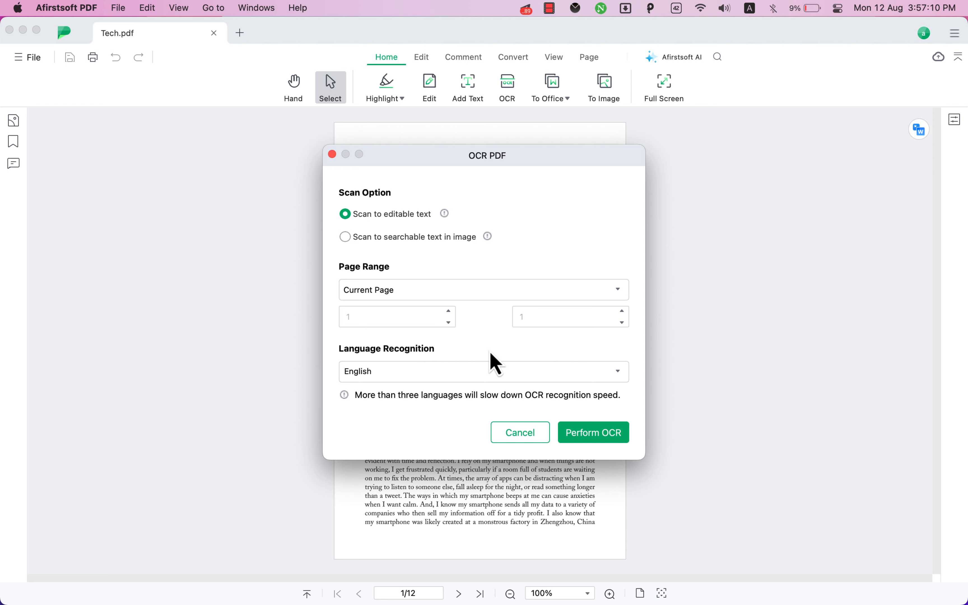
{"action": "left_click", "coordinate": [492, 373]}
{"action": "left_click", "coordinate": [502, 373]}
{"action": "left_click", "coordinate": [596, 434]}
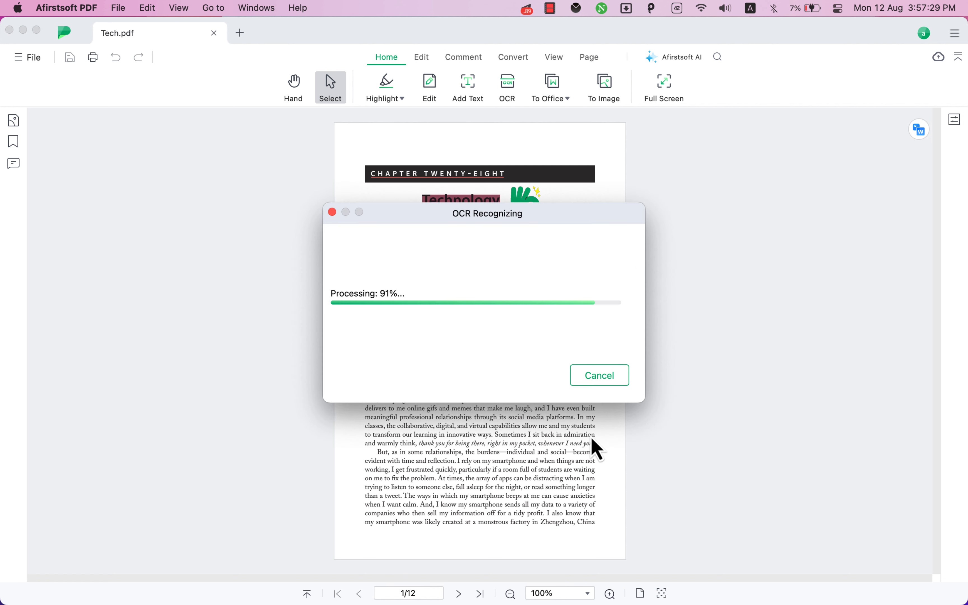
- Insert "Hi, it's me." before the quote starting "For a list of all the ways" in Tech_OCR.pdf
{"action": "scroll", "coordinate": [442, 322], "scroll_direction": "down", "scroll_amount": 1}
{"action": "key", "text": "super+equal"}
{"action": "scroll", "coordinate": [463, 340], "scroll_direction": "down", "scroll_amount": 3}
{"action": "left_click", "coordinate": [447, 281]}
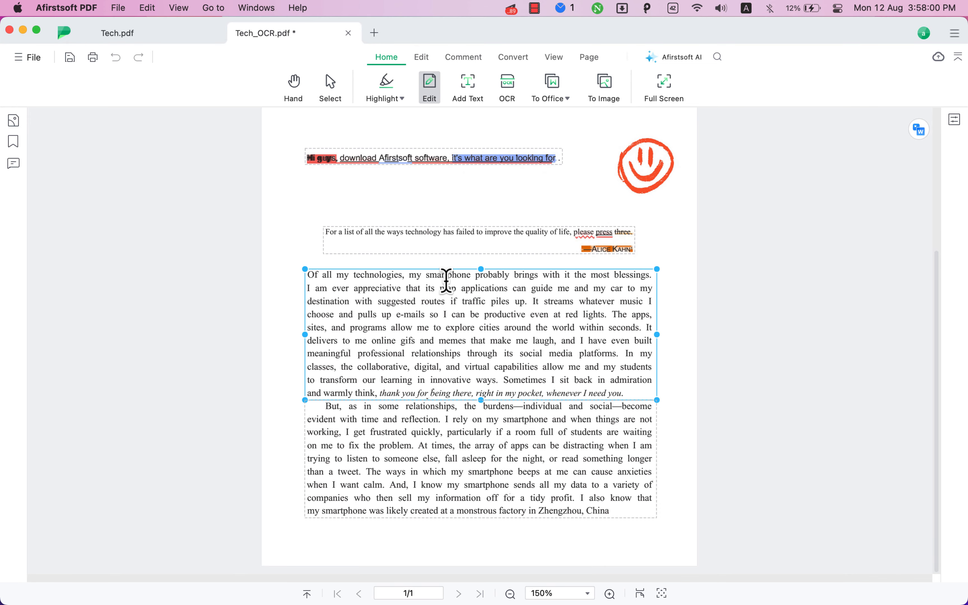
{"action": "left_click", "coordinate": [326, 232]}
{"action": "type", "text": "Hi, it's me."}
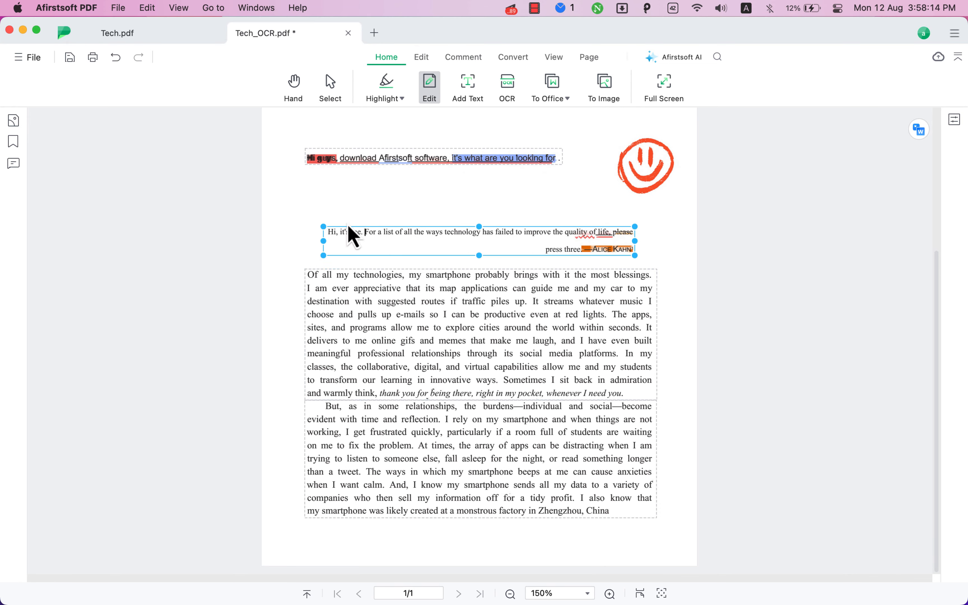
- Add the text "Tech" above the "Hi guys" line
{"action": "scroll", "coordinate": [354, 237], "scroll_direction": "up", "scroll_amount": 5}
{"action": "left_click_drag", "start_coordinate": [501, 232], "coordinate": [302, 324]}
{"action": "type", "text": "Tech"}
{"action": "left_click", "coordinate": [445, 244]}
- Highlight the word "Tech" and the quote line starting "Hi, it's me." in orange
{"action": "left_click_drag", "start_coordinate": [438, 321], "coordinate": [313, 328]}
{"action": "left_click", "coordinate": [331, 328]}
{"action": "left_click", "coordinate": [387, 82]}
{"action": "left_click_drag", "start_coordinate": [328, 435], "coordinate": [634, 435]}
{"action": "scroll", "coordinate": [465, 484], "scroll_direction": "down", "scroll_amount": 5}
- Highlight the paragraph starting "But, as in some relationships" in green and the italic sentence above it in orange
{"action": "left_click_drag", "start_coordinate": [325, 406], "coordinate": [609, 512]}
{"action": "left_click", "coordinate": [402, 98]}
{"action": "left_click", "coordinate": [536, 120]}
{"action": "left_click", "coordinate": [402, 99]}
{"action": "left_click", "coordinate": [432, 119]}
{"action": "left_click_drag", "start_coordinate": [623, 394], "coordinate": [374, 394]}
- Highlight the opening lines of the "Of all my technologies" paragraph in dark orange and set the highlight colour to yellow
{"action": "scroll", "coordinate": [424, 244], "scroll_direction": "up", "scroll_amount": 4}
{"action": "scroll", "coordinate": [424, 244], "scroll_direction": "down", "scroll_amount": 1}
{"action": "left_click", "coordinate": [402, 99]}
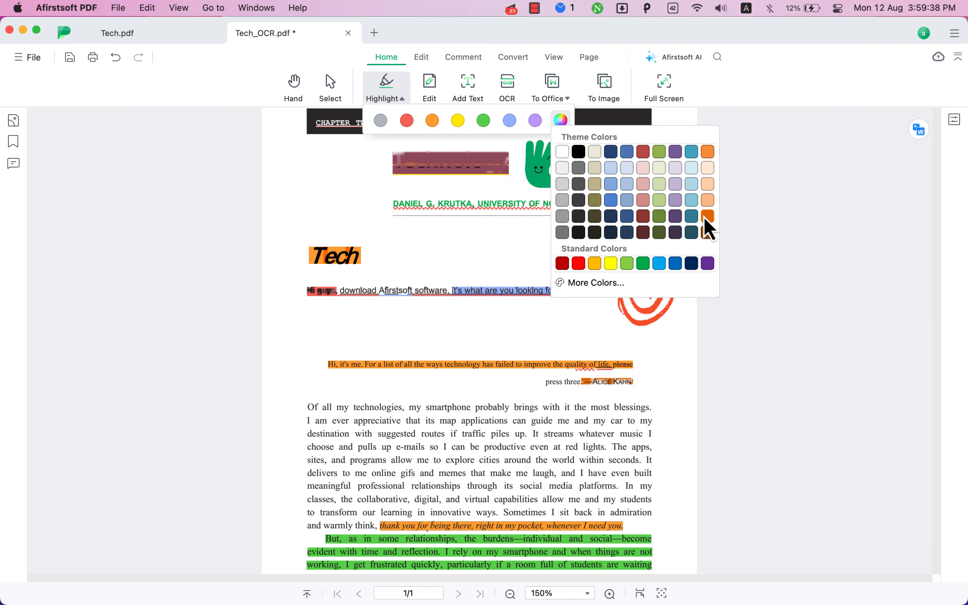
{"action": "left_click", "coordinate": [709, 222]}
{"action": "left_click_drag", "start_coordinate": [308, 407], "coordinate": [332, 463]}
{"action": "left_click", "coordinate": [402, 98]}
{"action": "left_click", "coordinate": [457, 122]}
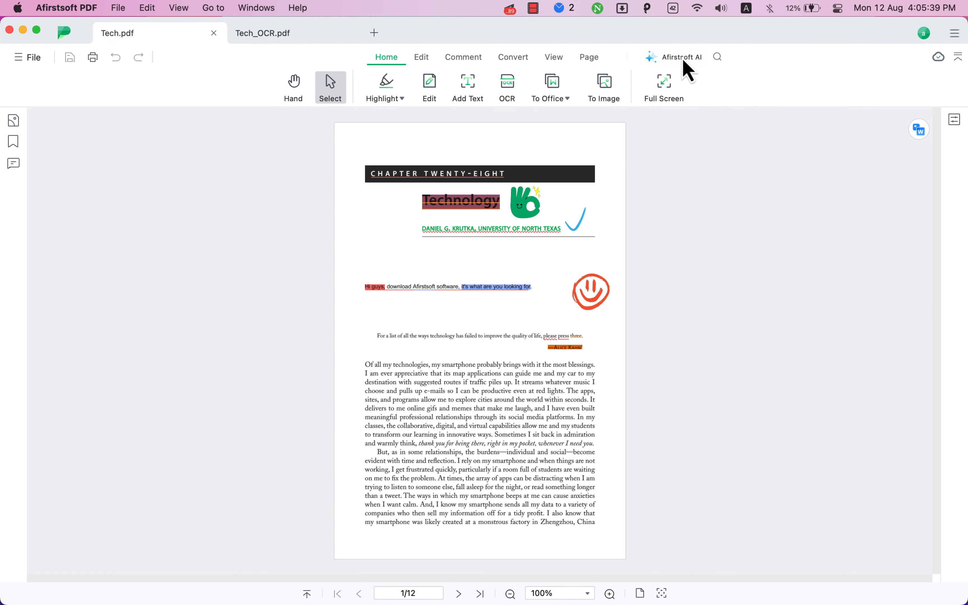
- Ask Afirstsoft AI to "summarize" Tech.pdf
{"action": "left_click", "coordinate": [682, 60]}
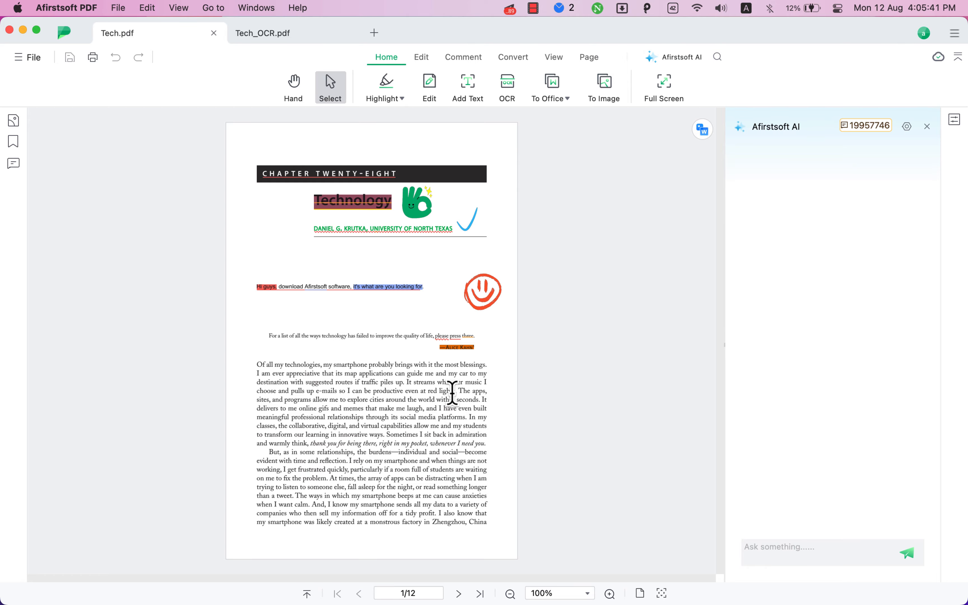
{"action": "scroll", "coordinate": [452, 392], "scroll_direction": "down", "scroll_amount": 20}
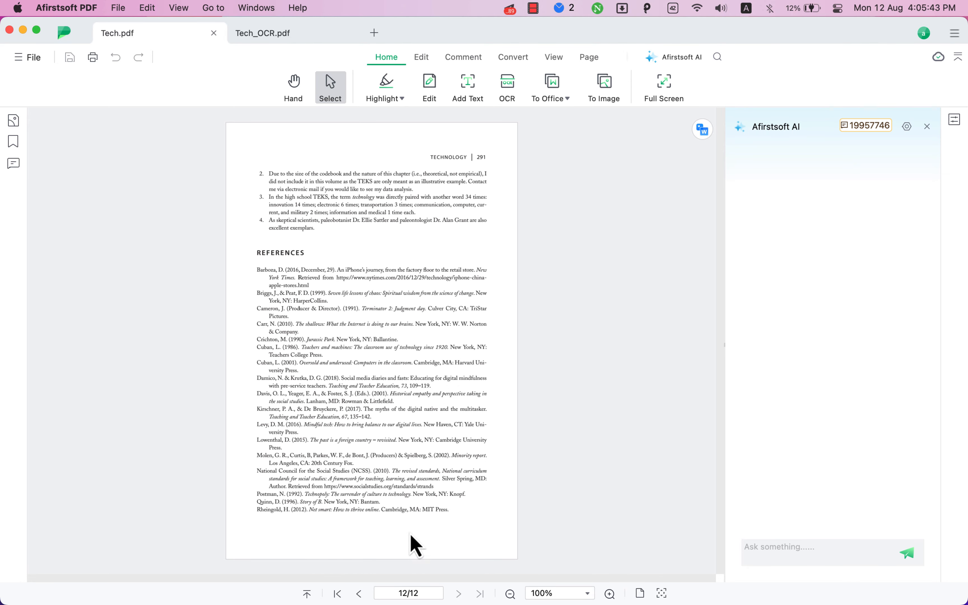
{"action": "scroll", "coordinate": [362, 597], "scroll_direction": "up", "scroll_amount": 18}
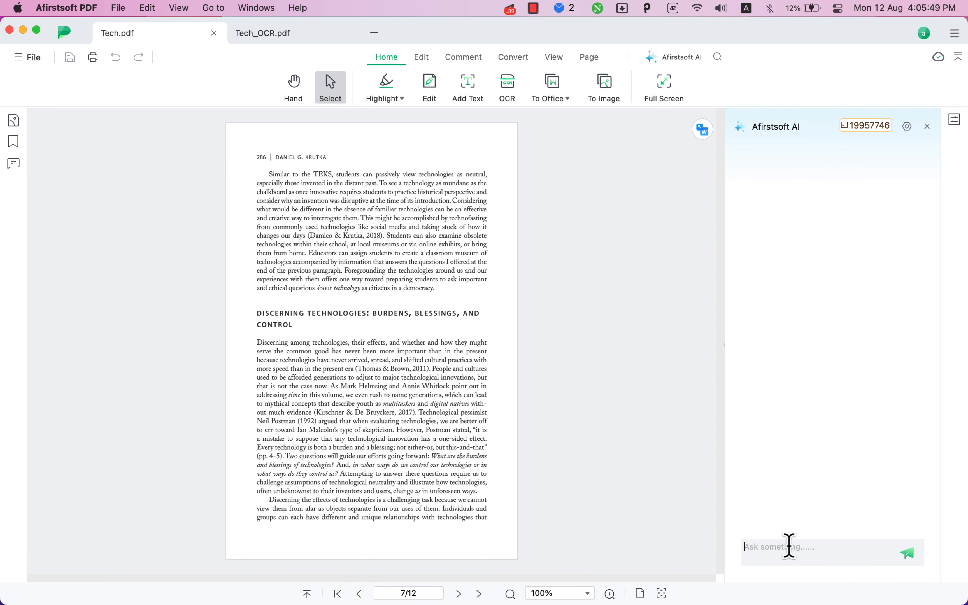
{"action": "left_click", "coordinate": [778, 552]}
{"action": "type", "text": "summarize"}
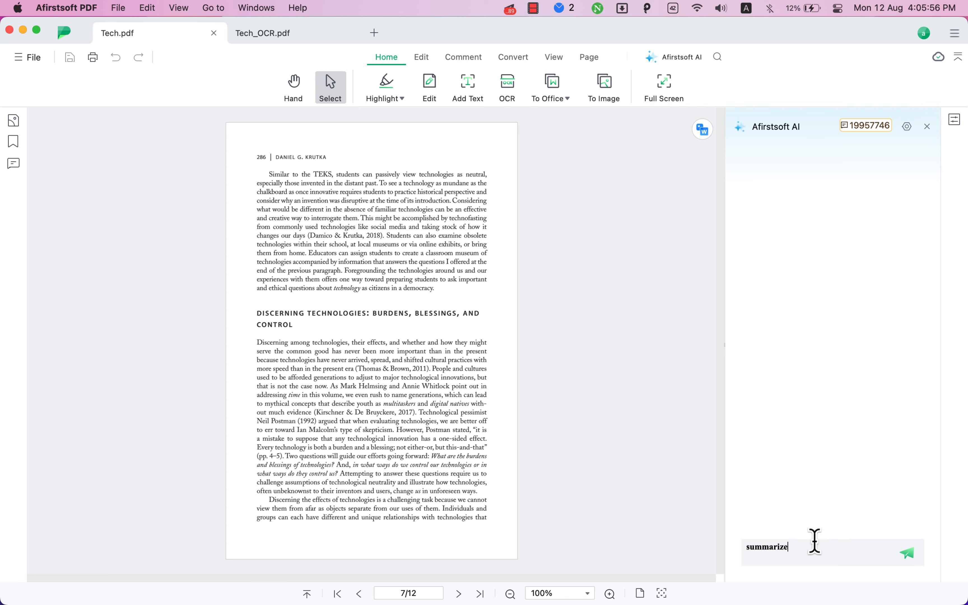
{"action": "left_click", "coordinate": [908, 555]}
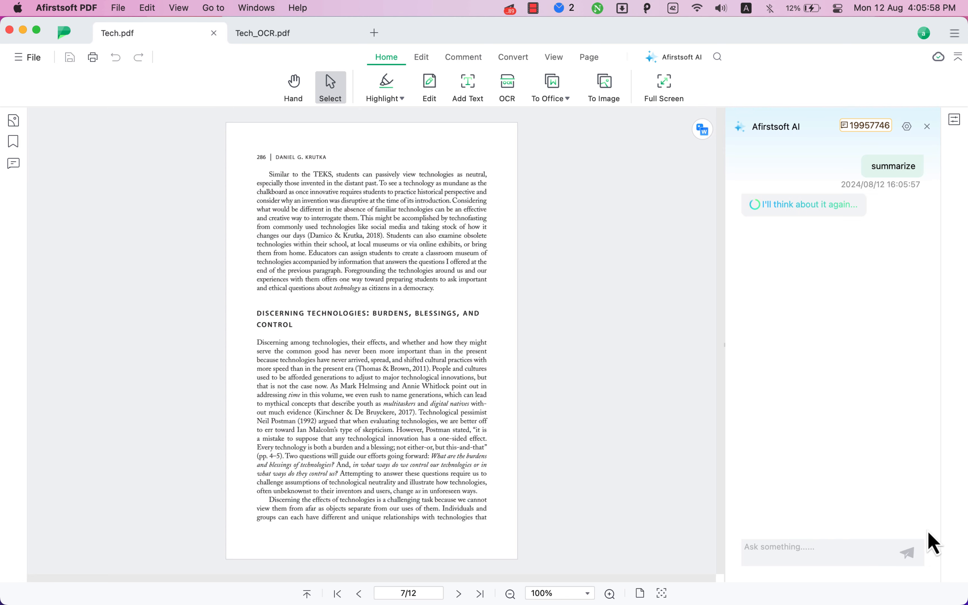
- Select the AI summary's full text and review it alongside the document pages
{"action": "scroll", "coordinate": [433, 412], "scroll_direction": "up", "scroll_amount": 3}
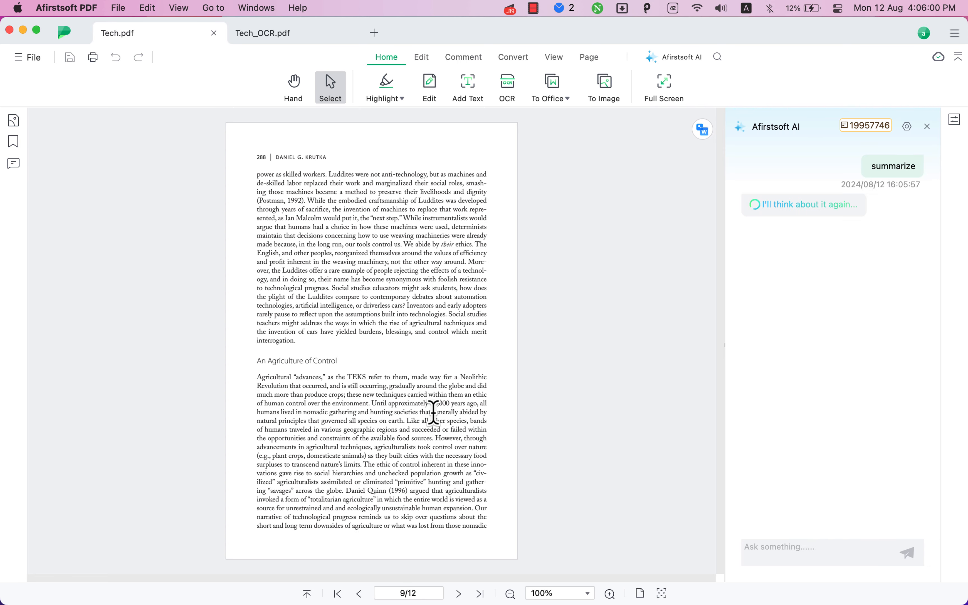
{"action": "scroll", "coordinate": [434, 412], "scroll_direction": "up", "scroll_amount": 3}
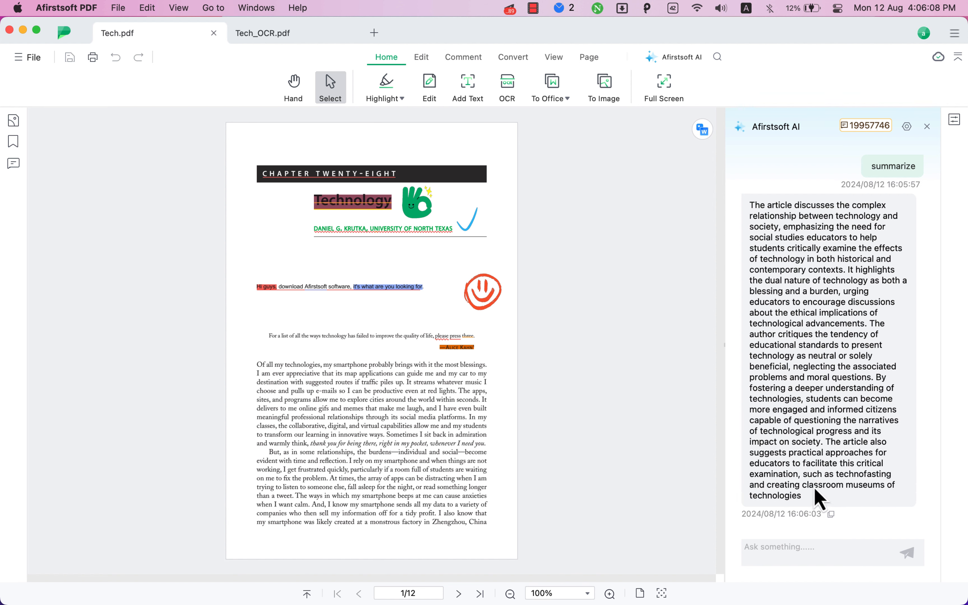
{"action": "left_click_drag", "start_coordinate": [809, 500], "coordinate": [752, 206]}
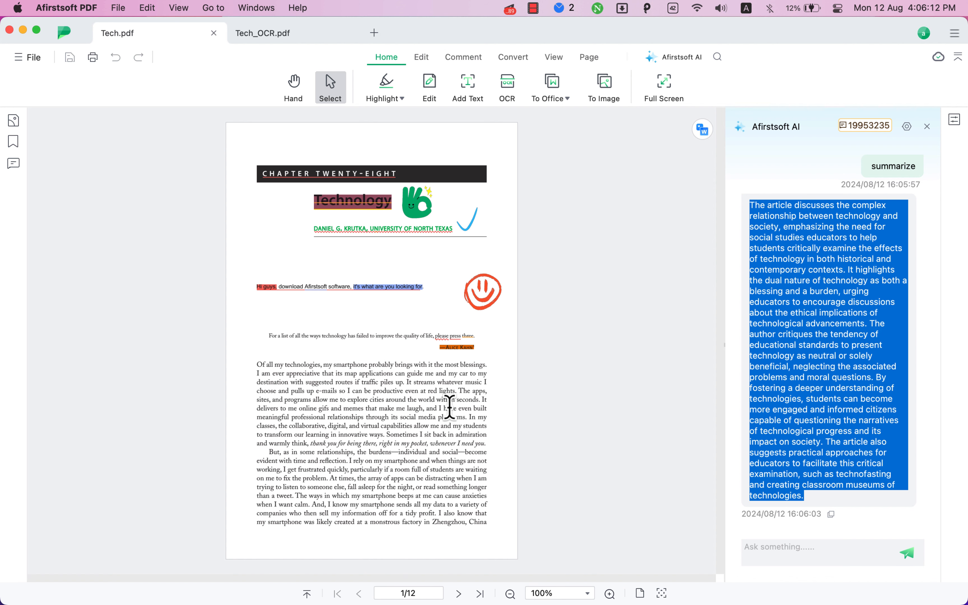
{"action": "scroll", "coordinate": [450, 407], "scroll_direction": "down", "scroll_amount": 3}
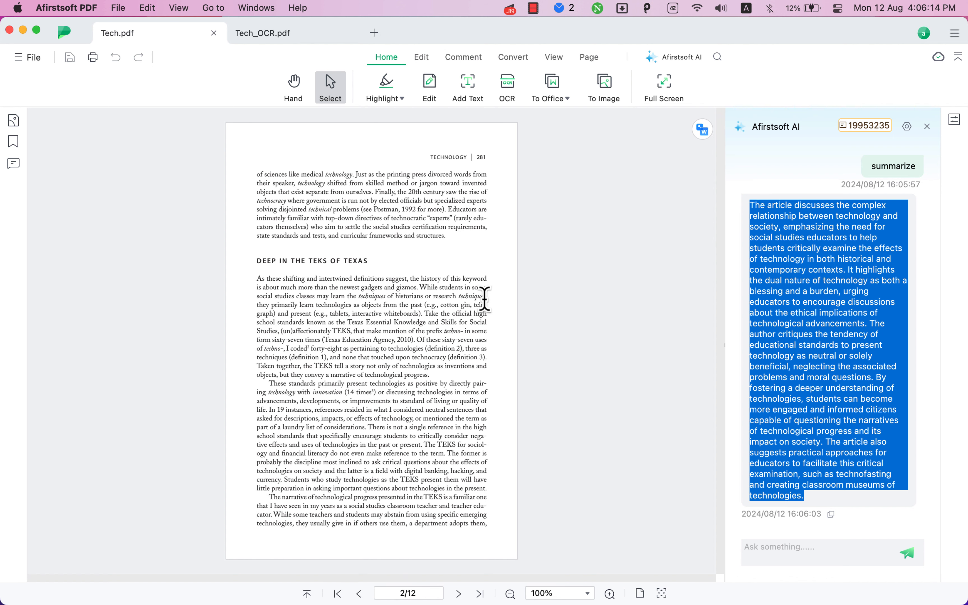
- Reselect the AI summary's full text to compare it with the document, and look over the page thumbnails of Tech.pdf
{"action": "left_click", "coordinate": [492, 218]}
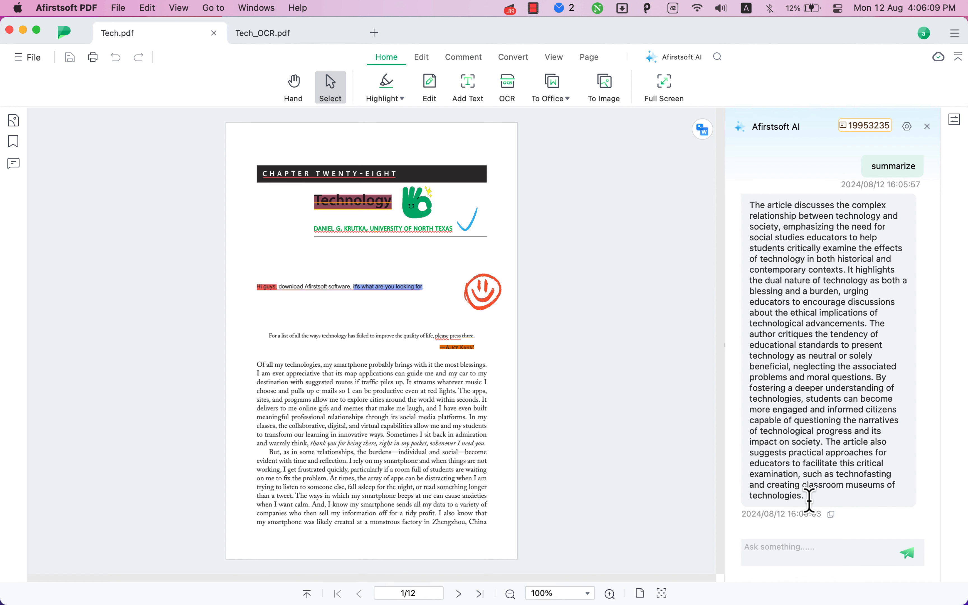
{"action": "left_click_drag", "start_coordinate": [807, 496], "coordinate": [752, 206]}
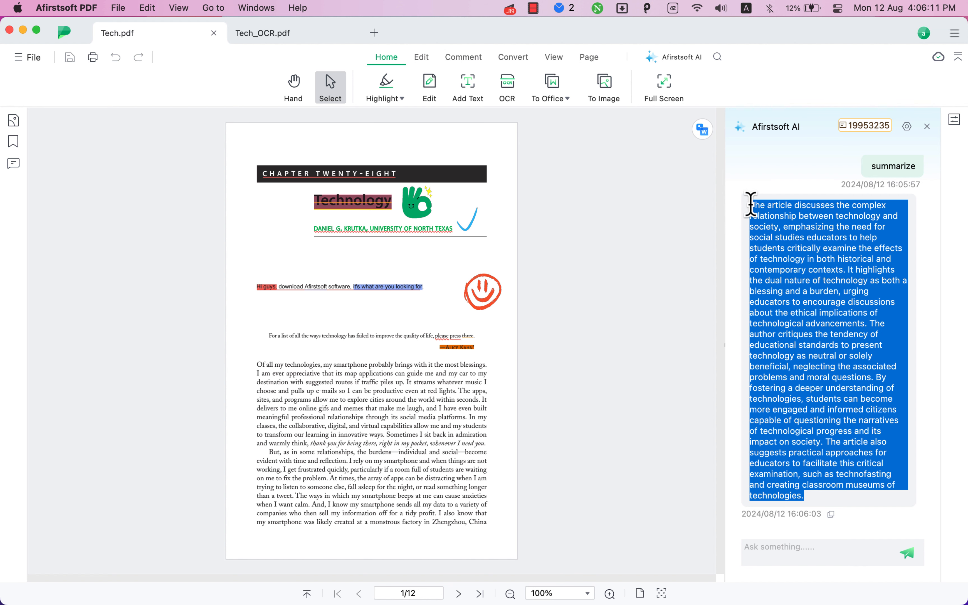
{"action": "scroll", "coordinate": [450, 407], "scroll_direction": "down", "scroll_amount": 3}
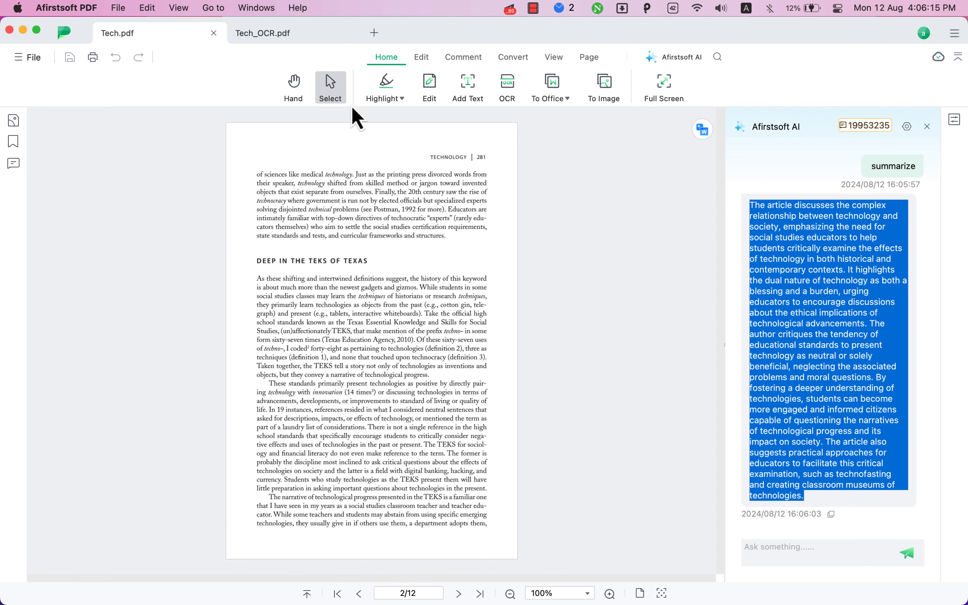
{"action": "left_click", "coordinate": [491, 219]}
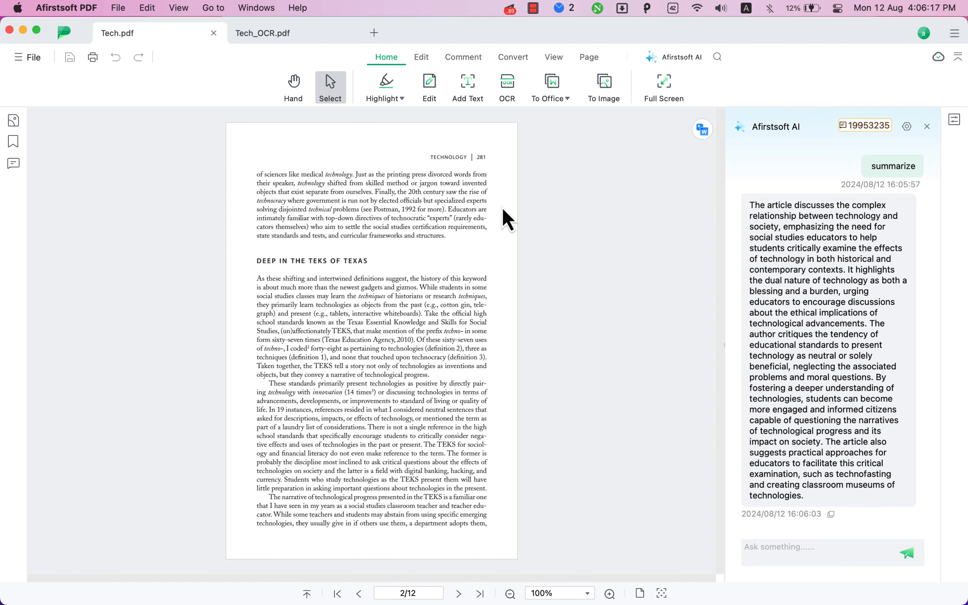
{"action": "left_click", "coordinate": [588, 58]}
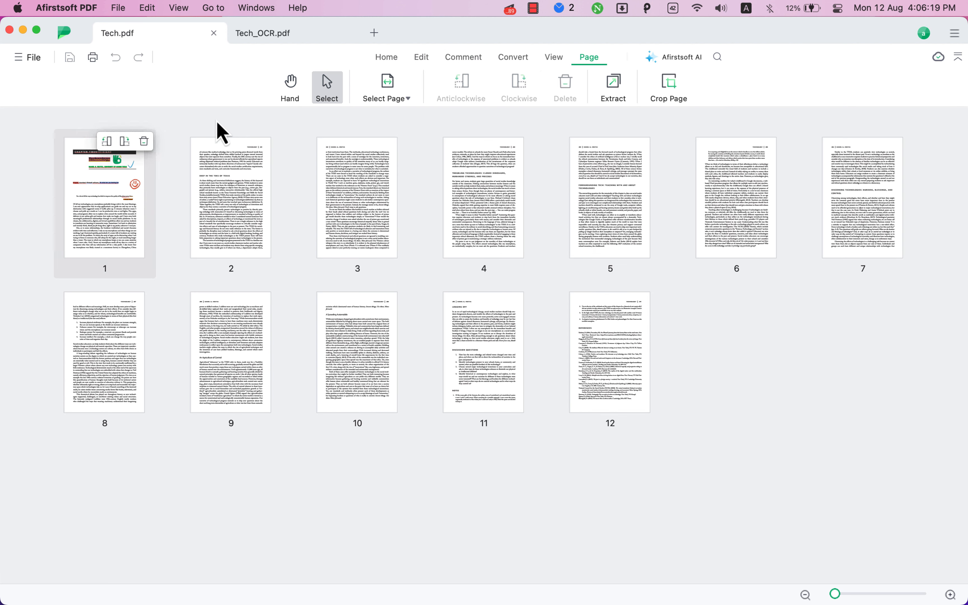
{"action": "left_click", "coordinate": [386, 57]}
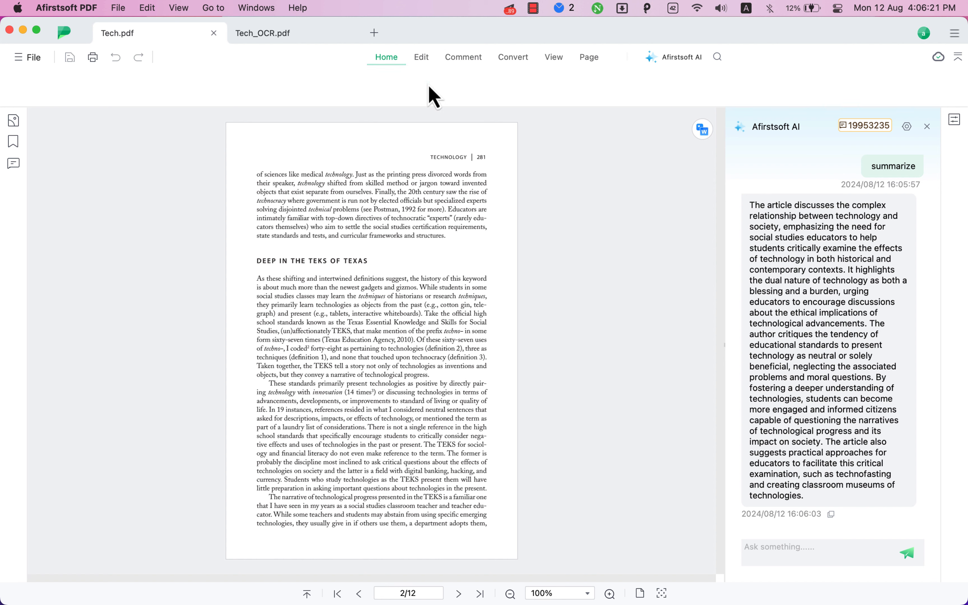
- Place the blue circular-arrows sticker on page 2 beside the "DEEP IN THE TEKS OF TEXAS" heading
{"action": "left_click", "coordinate": [462, 64]}
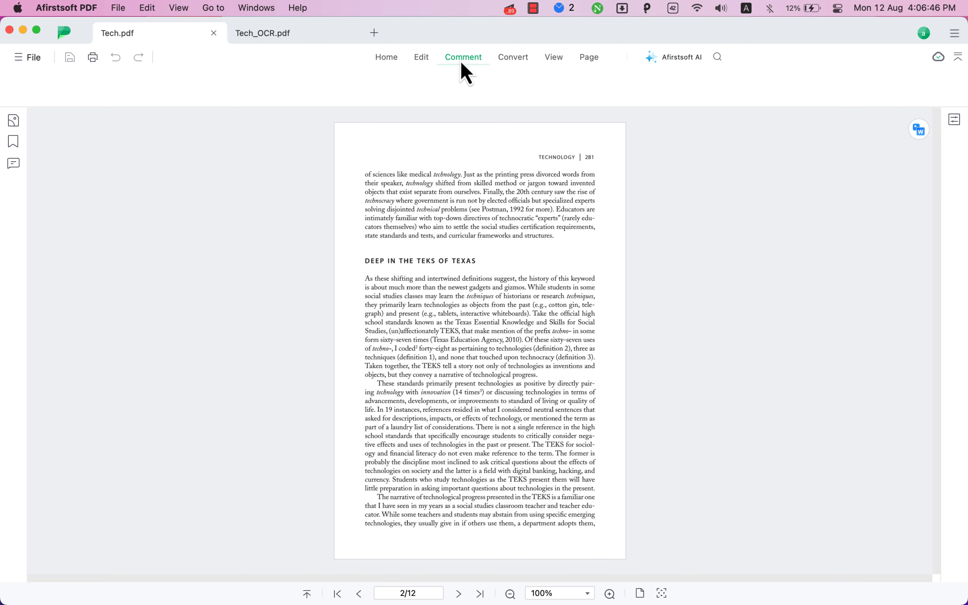
{"action": "left_click", "coordinate": [502, 64]}
{"action": "left_click", "coordinate": [640, 85]}
{"action": "left_click", "coordinate": [771, 151]}
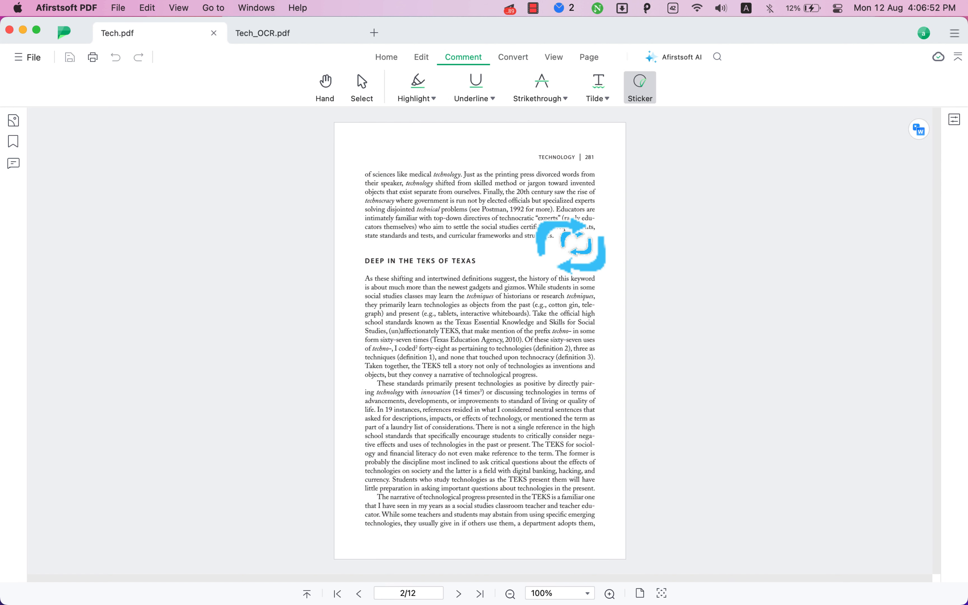
{"action": "left_click", "coordinate": [584, 281]}
- Place a blue brush-stroke sticker on page 1 and shrink it to sit under the start of the "For a list of all the ways" line
{"action": "scroll", "coordinate": [616, 250], "scroll_direction": "up", "scroll_amount": 3}
{"action": "left_click", "coordinate": [640, 85]}
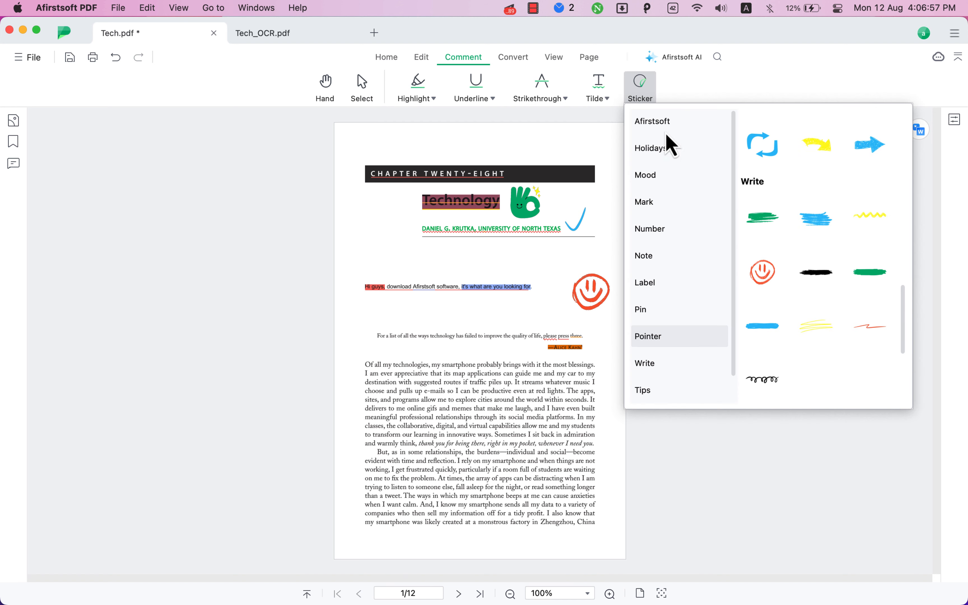
{"action": "left_click", "coordinate": [646, 283]}
{"action": "scroll", "coordinate": [812, 244], "scroll_direction": "down", "scroll_amount": 5}
{"action": "left_click", "coordinate": [758, 197]}
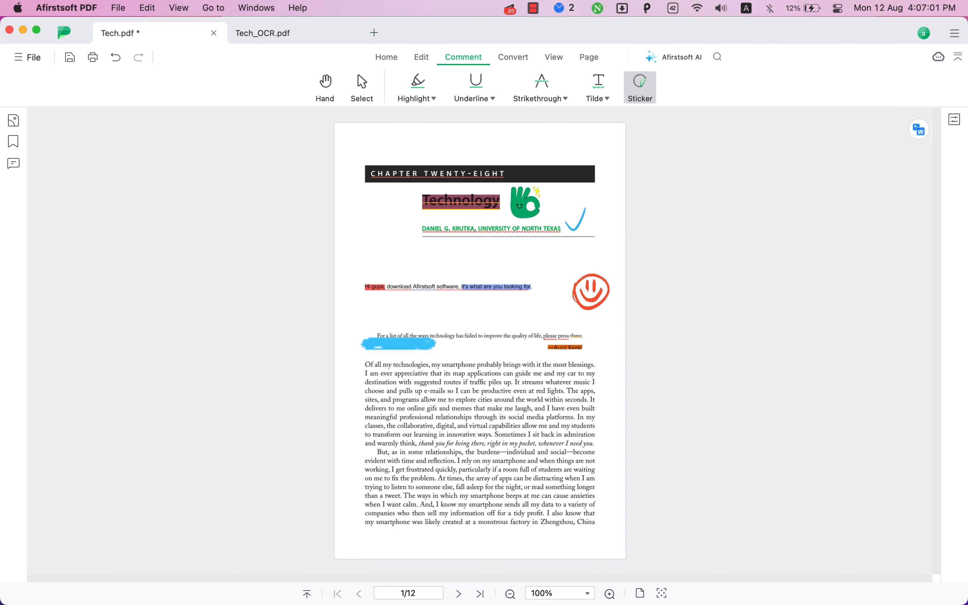
{"action": "left_click", "coordinate": [392, 344]}
{"action": "left_click_drag", "start_coordinate": [430, 378], "coordinate": [408, 357]}
{"action": "left_click", "coordinate": [454, 335]}
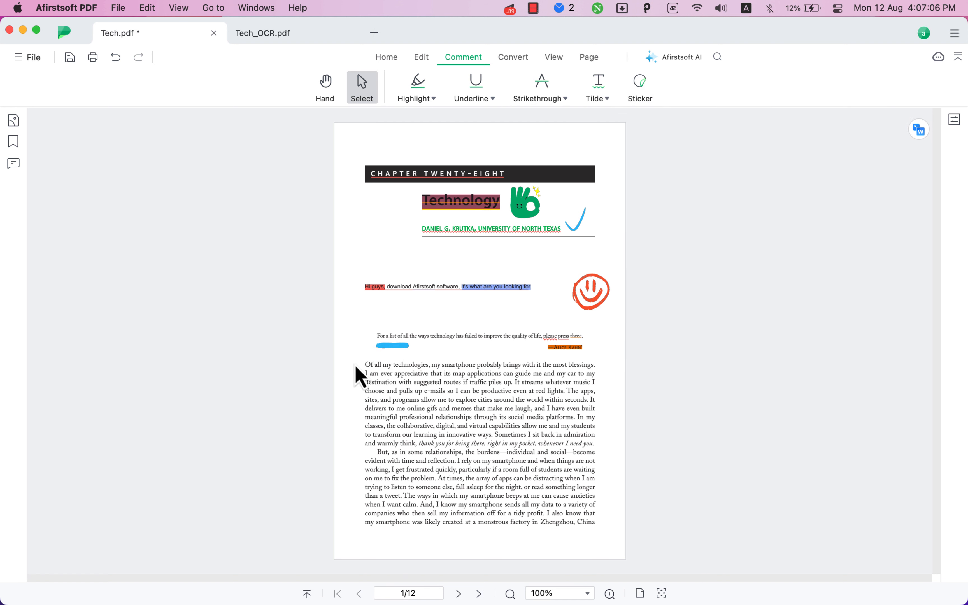
- Highlight from "Of all my technologies" in yellow, from "its social media platforms" in red, and the two lines from "trying to listen" in green
{"action": "left_click", "coordinate": [424, 90]}
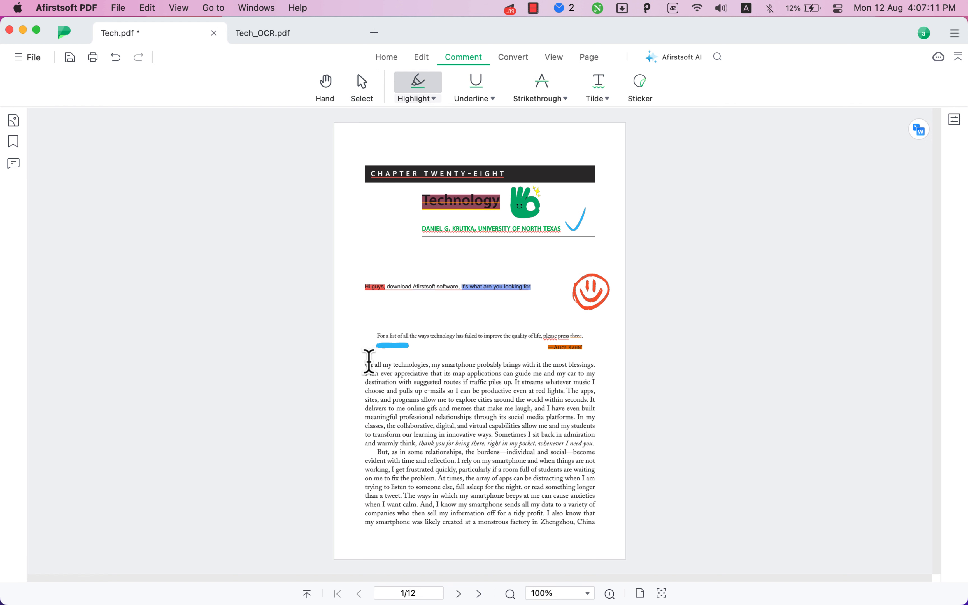
{"action": "left_click_drag", "start_coordinate": [365, 363], "coordinate": [600, 482]}
{"action": "left_click", "coordinate": [433, 98]}
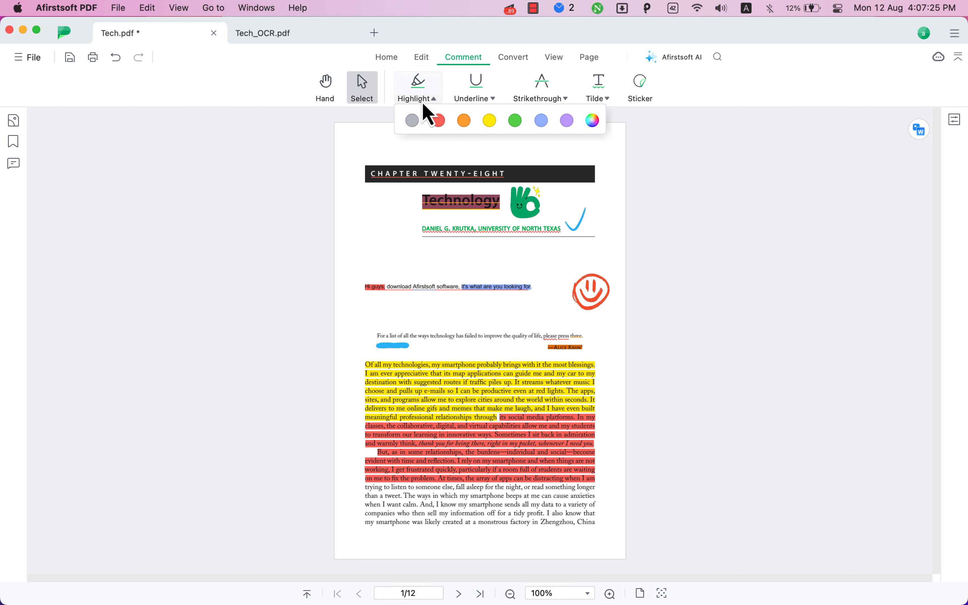
{"action": "left_click", "coordinate": [520, 123]}
{"action": "left_click_drag", "start_coordinate": [596, 484], "coordinate": [600, 497]}
- Set the highlight colour to the green among the standard colours
{"action": "left_click", "coordinate": [434, 98]}
{"action": "left_click", "coordinate": [593, 120]}
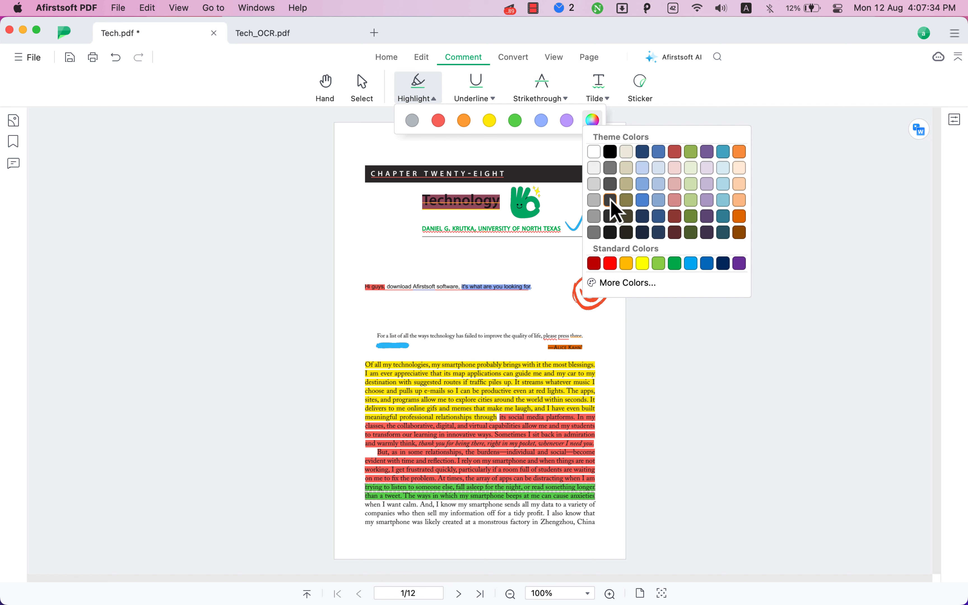
{"action": "left_click", "coordinate": [672, 264]}
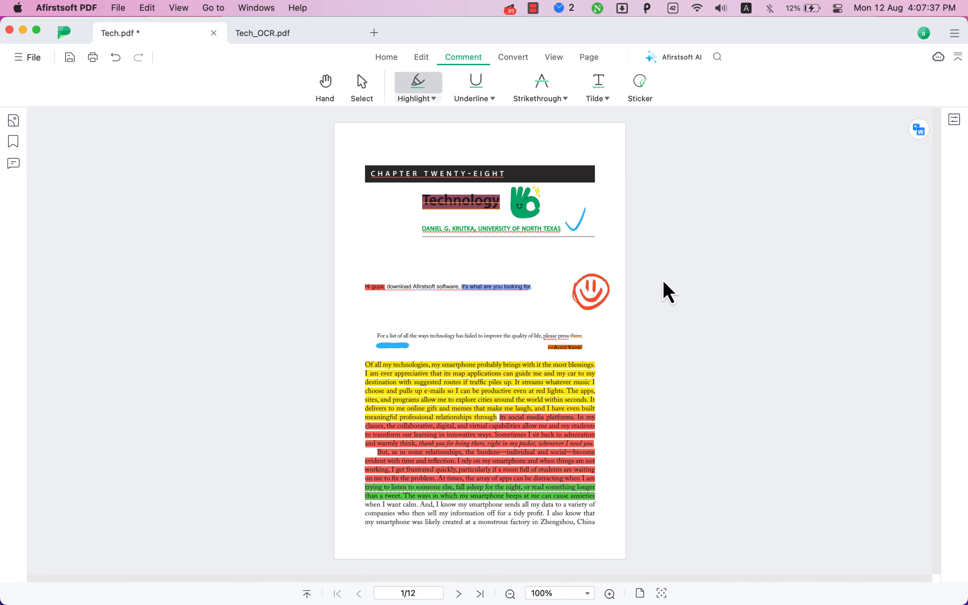
- Underline the last three lines of page 1 and the "For a list of all the ways" line
{"action": "left_click", "coordinate": [430, 99]}
{"action": "left_click", "coordinate": [490, 100]}
{"action": "left_click_drag", "start_coordinate": [598, 525], "coordinate": [360, 514]}
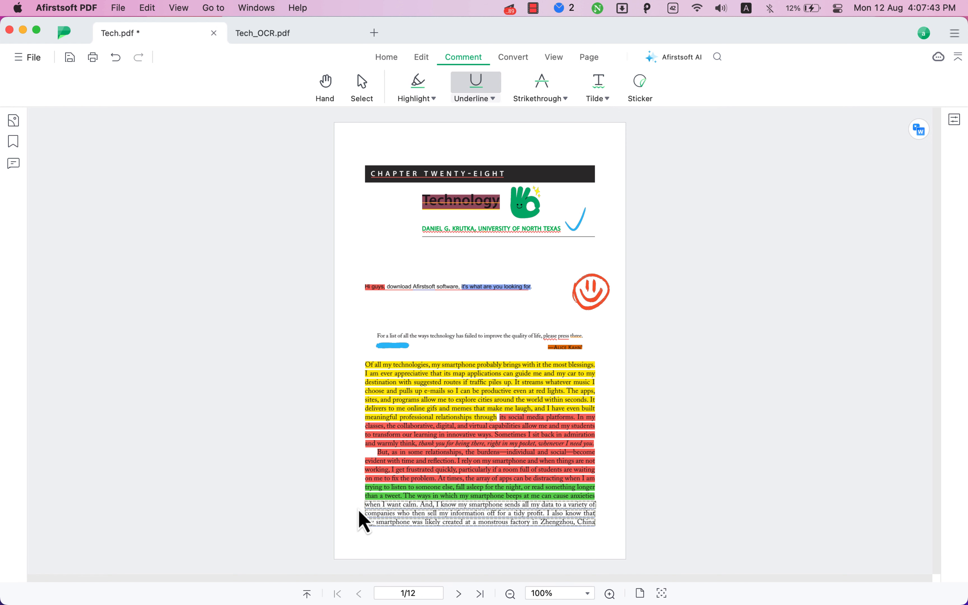
{"action": "left_click_drag", "start_coordinate": [374, 338], "coordinate": [600, 340]}
- Undo the last markup on the "For a list of all the ways" line and strike the line through in orange
{"action": "left_click", "coordinate": [542, 85]}
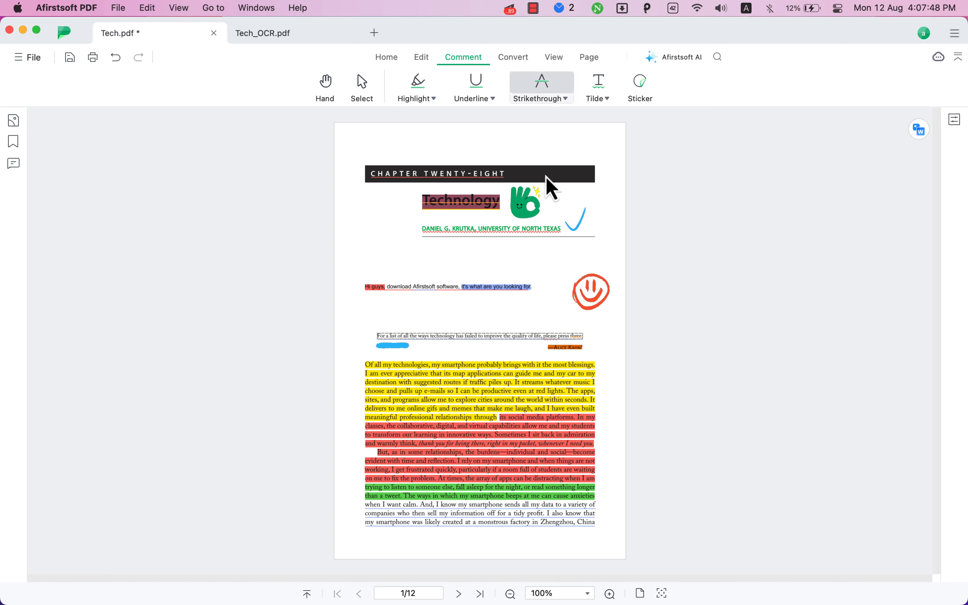
{"action": "left_click", "coordinate": [363, 340]}
{"action": "key", "text": "super+z"}
{"action": "right_click", "coordinate": [483, 337]}
{"action": "left_click", "coordinate": [497, 348]}
{"action": "right_click", "coordinate": [498, 348]}
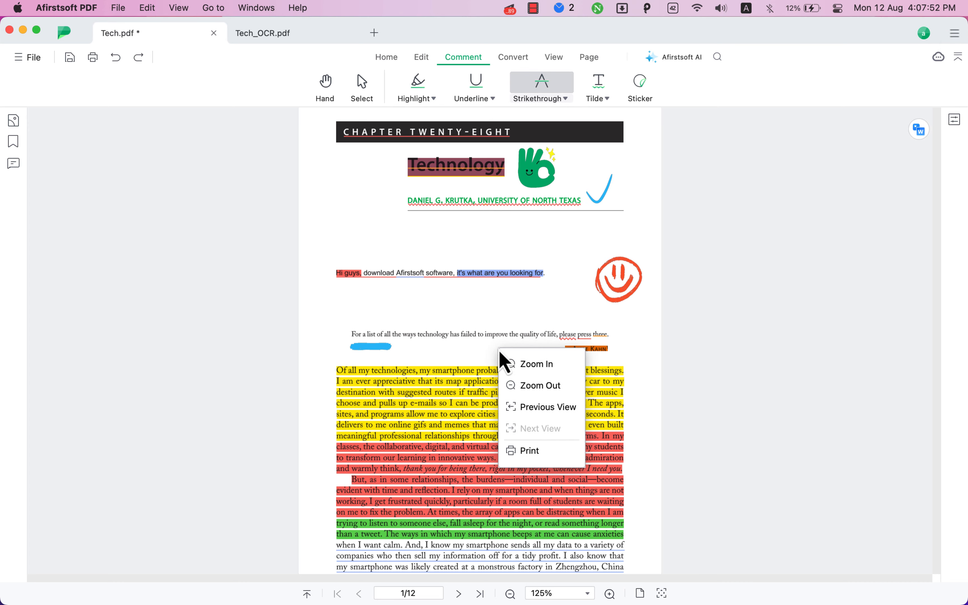
{"action": "left_click", "coordinate": [513, 358]}
{"action": "right_click", "coordinate": [513, 358]}
{"action": "left_click", "coordinate": [552, 375]}
{"action": "left_click_drag", "start_coordinate": [666, 334], "coordinate": [275, 333]}
{"action": "scroll", "coordinate": [388, 276], "scroll_direction": "up", "scroll_amount": 5}
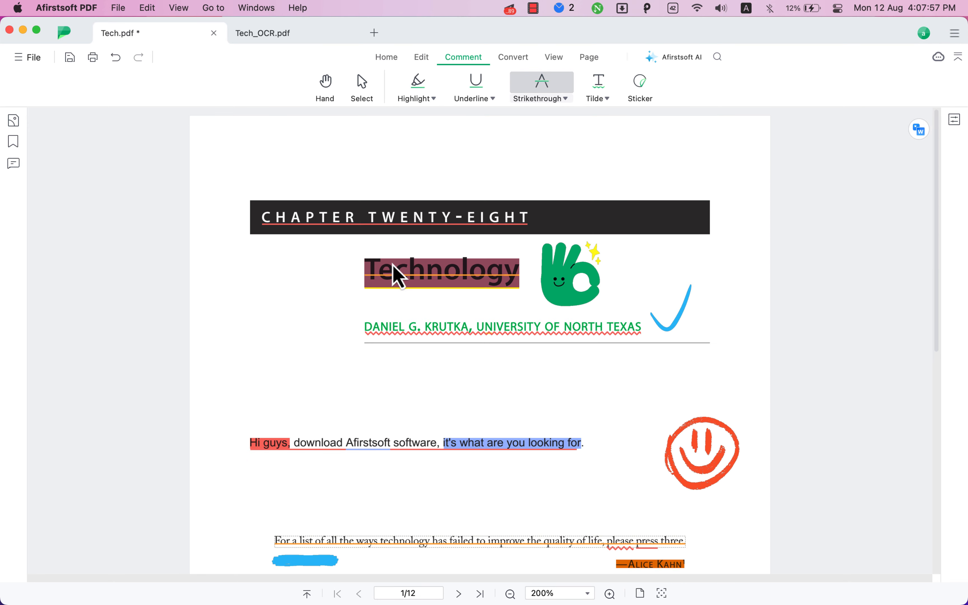
{"action": "left_click", "coordinate": [588, 593]}
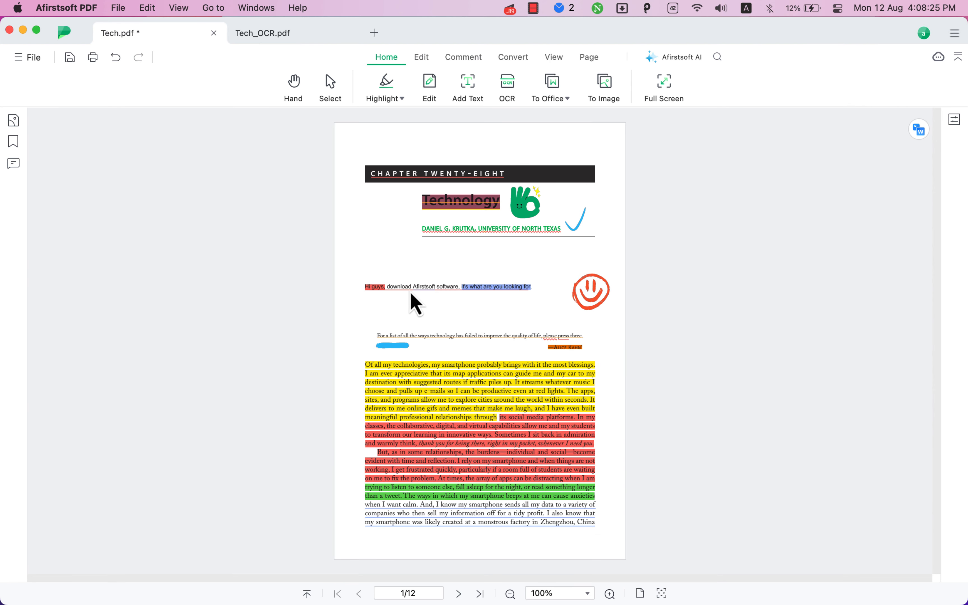
- Zoom in to 400% on the "Hi guys, download Afirstsoft software" sentence to examine its markup
{"action": "right_click", "coordinate": [400, 288]}
{"action": "left_click", "coordinate": [418, 307]}
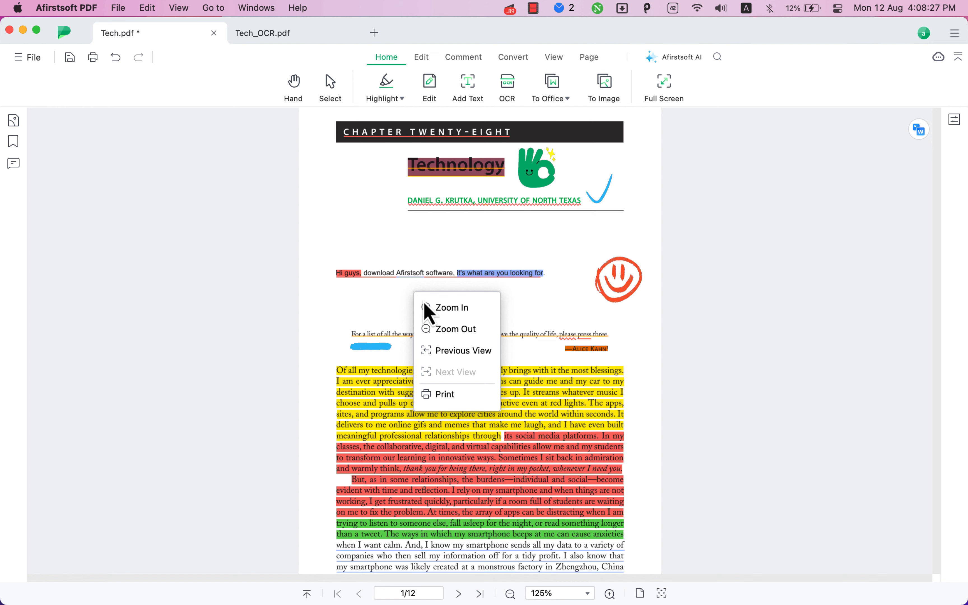
{"action": "left_click", "coordinate": [418, 306]}
{"action": "scroll", "coordinate": [418, 380], "scroll_direction": "up", "scroll_amount": 3}
{"action": "right_click", "coordinate": [409, 367]}
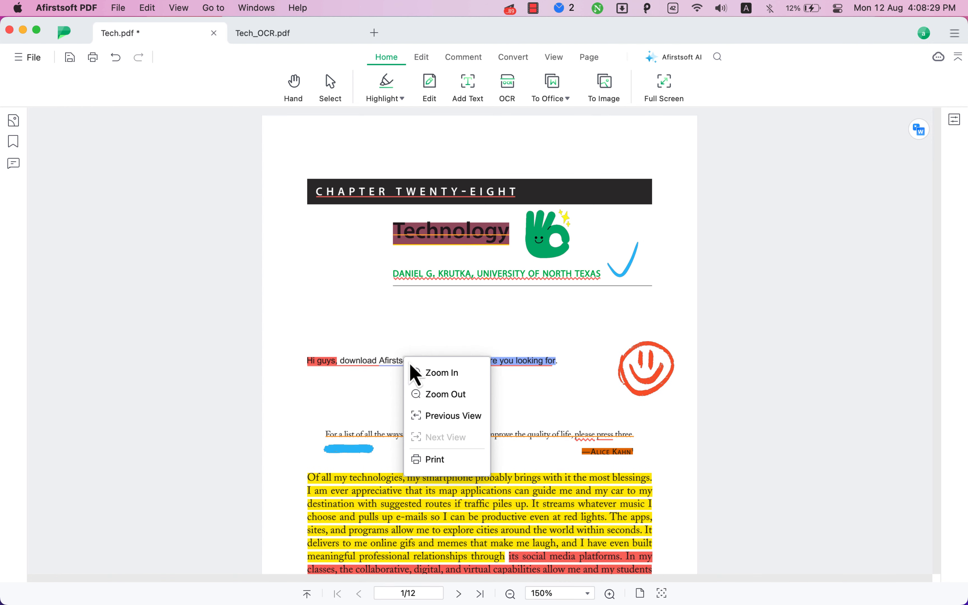
{"action": "left_click", "coordinate": [416, 373]}
{"action": "right_click", "coordinate": [422, 381]}
{"action": "left_click", "coordinate": [427, 387]}
{"action": "right_click", "coordinate": [429, 387]}
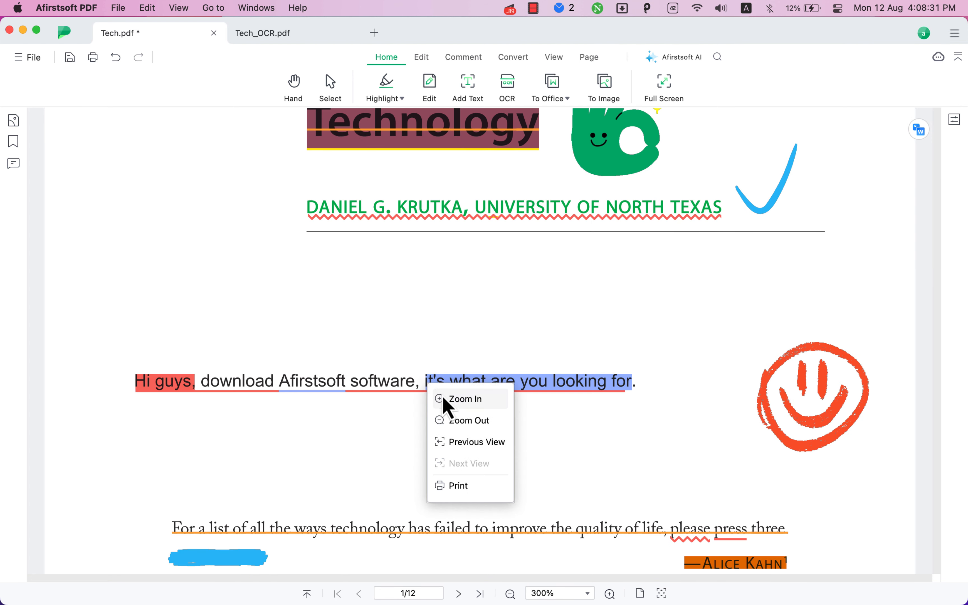
{"action": "left_click", "coordinate": [443, 400]}
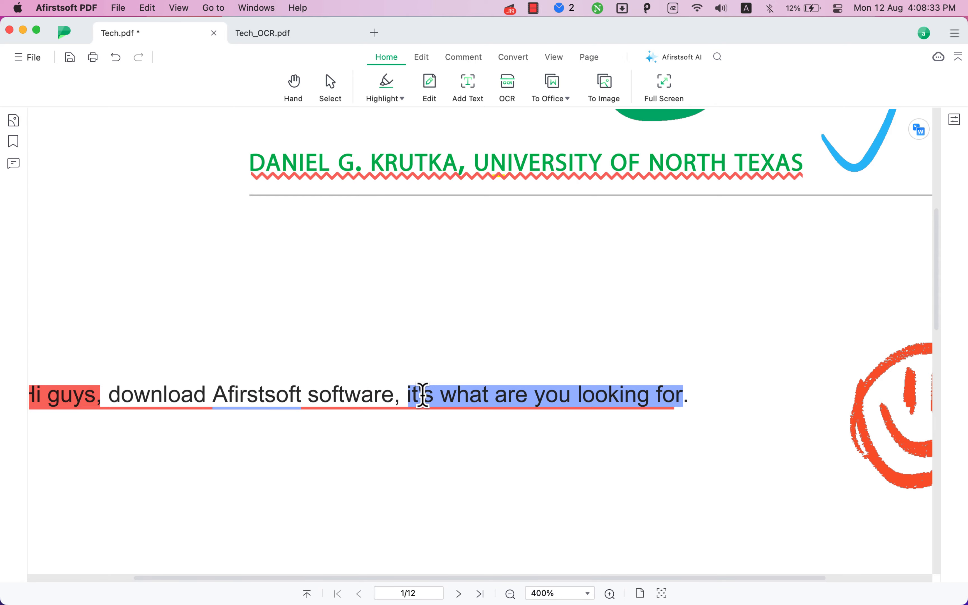